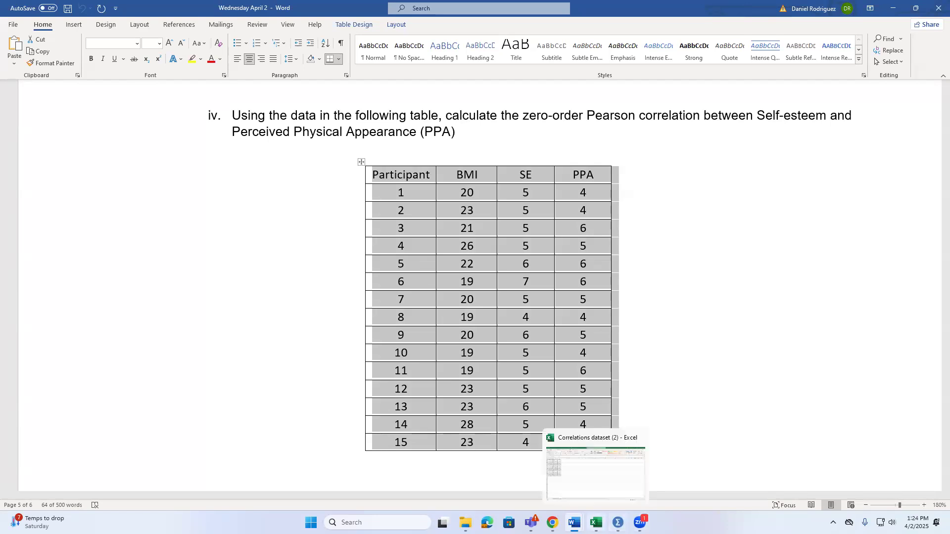
left_click(596, 523)
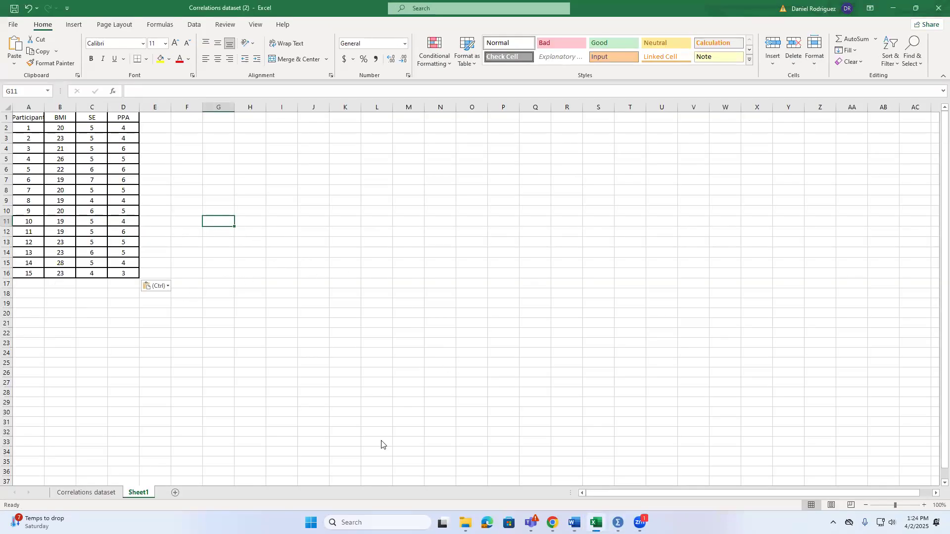
mouse_move(617, 523)
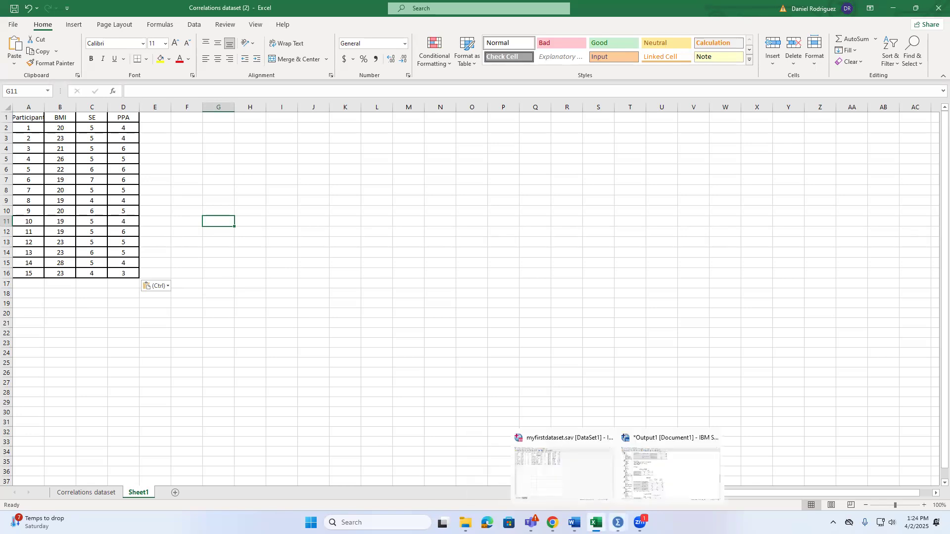
mouse_move(574, 523)
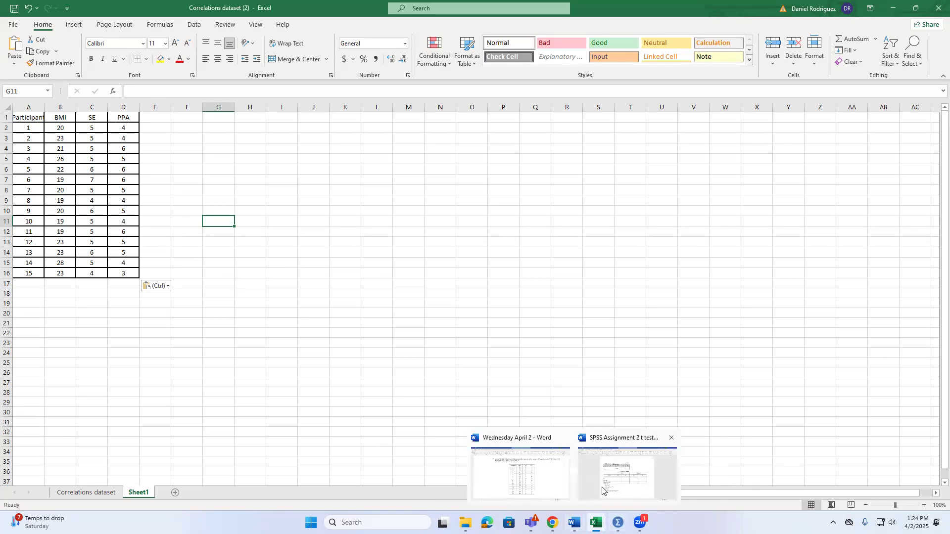
left_click(602, 489)
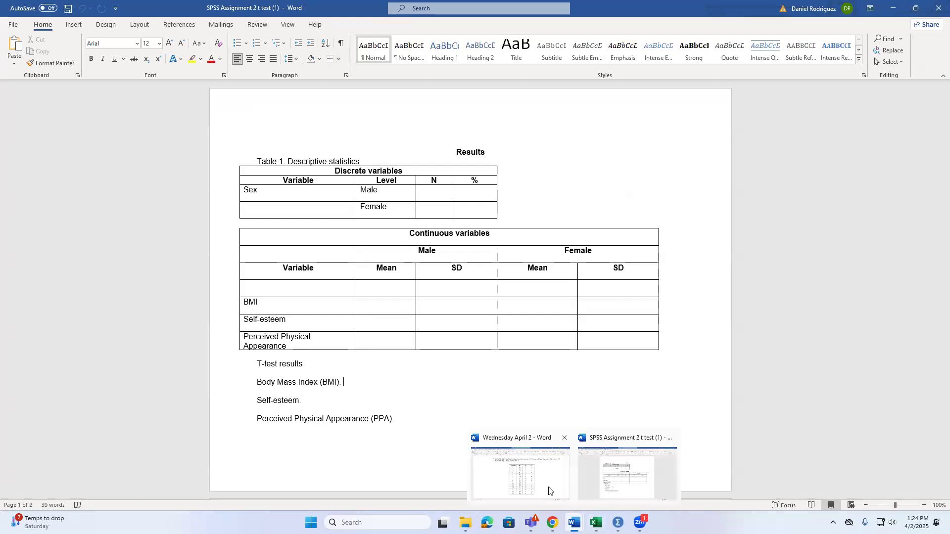
Copy the shortcut equation for r under "Correlation – standardized covariance" in the Wednesday April 2 Word document
left_click(549, 490)
scroll(535, 390, "up", 15)
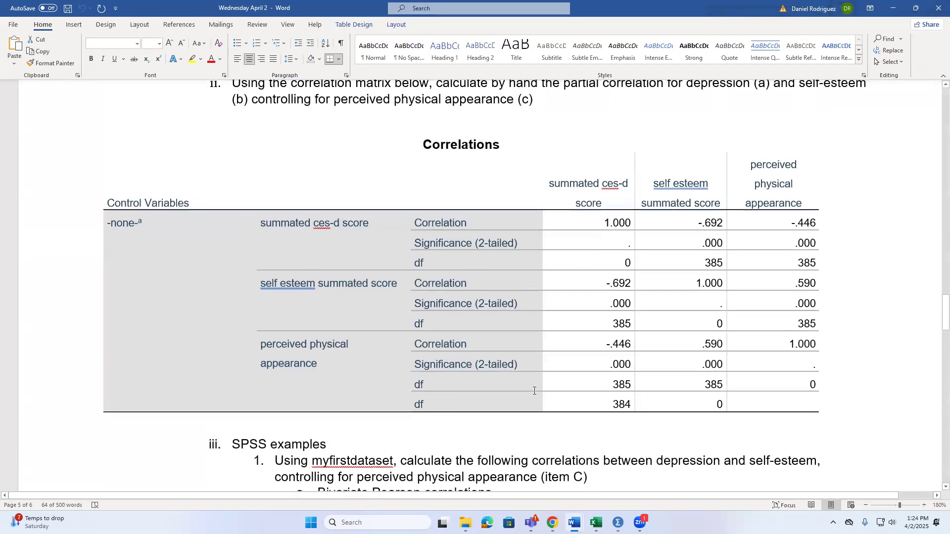
scroll(535, 391, "up", 20)
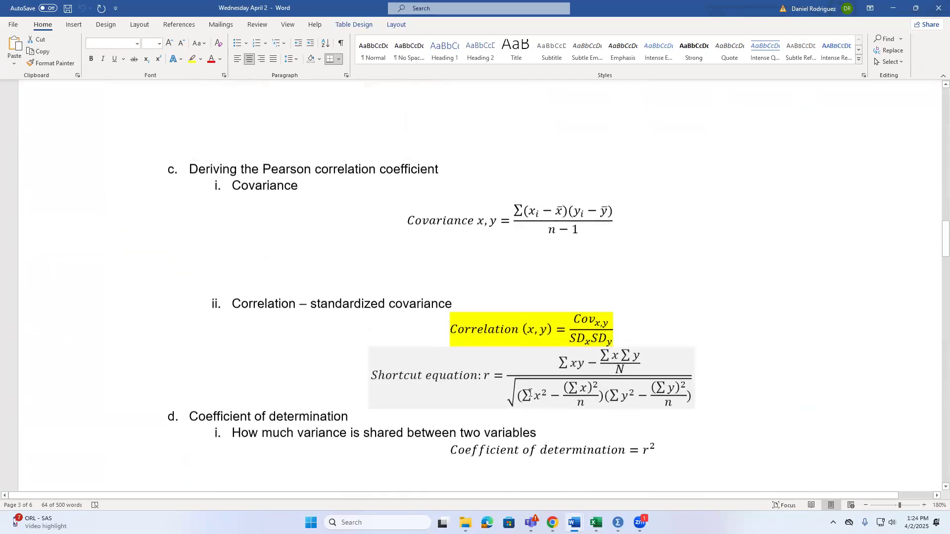
scroll(529, 393, "down", 1)
left_click_drag(374, 337, 638, 351)
right_click(638, 351)
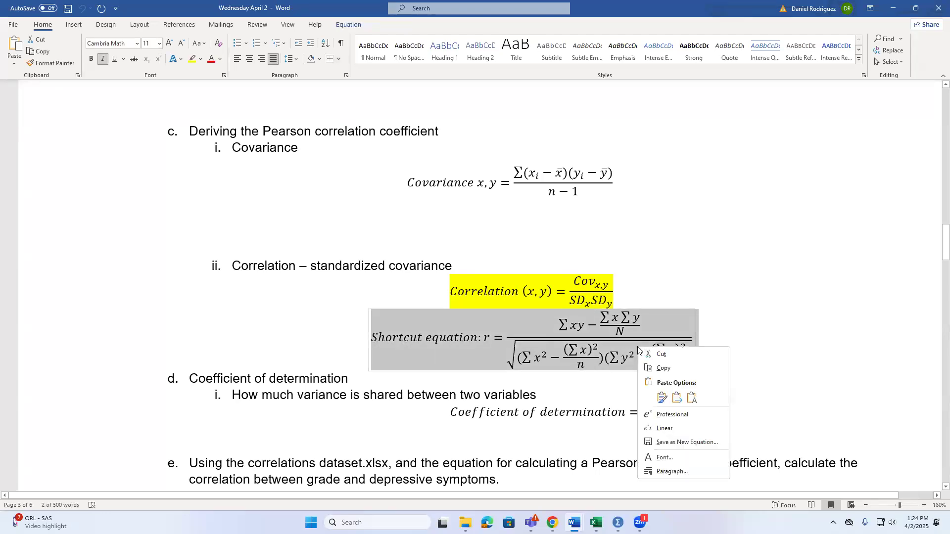
left_click(655, 369)
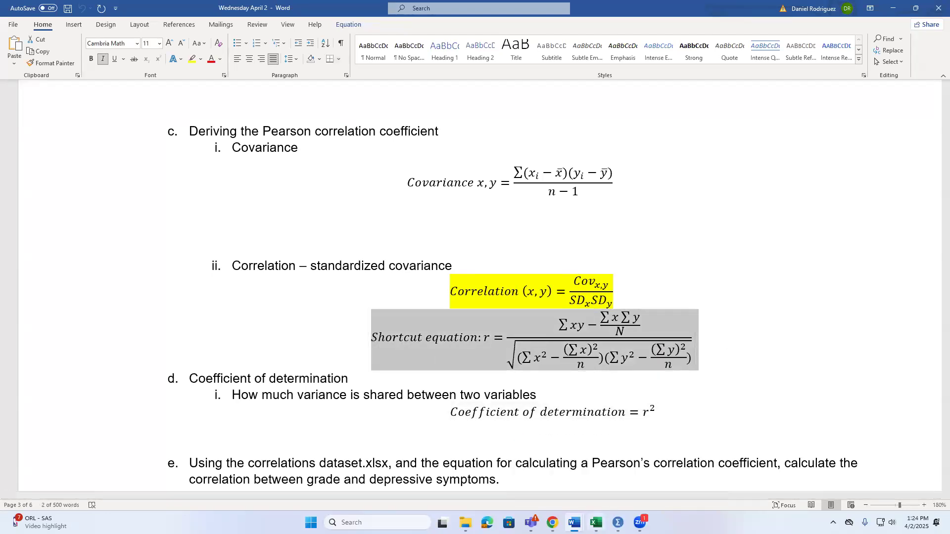
Switch to the Correlations dataset (2) workbook in Excel and paste the copied equation at cell O11 of Sheet1
left_click(596, 522)
left_click(476, 221)
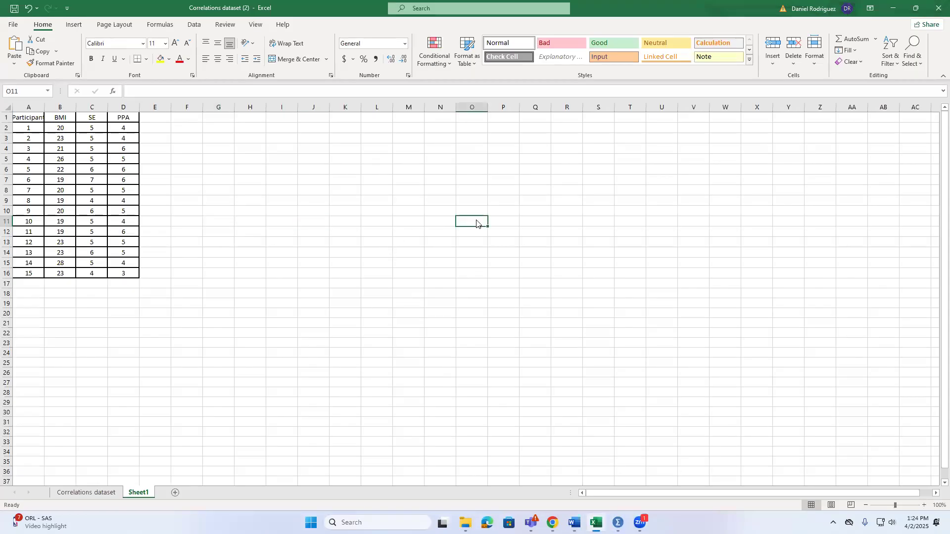
right_click(477, 221)
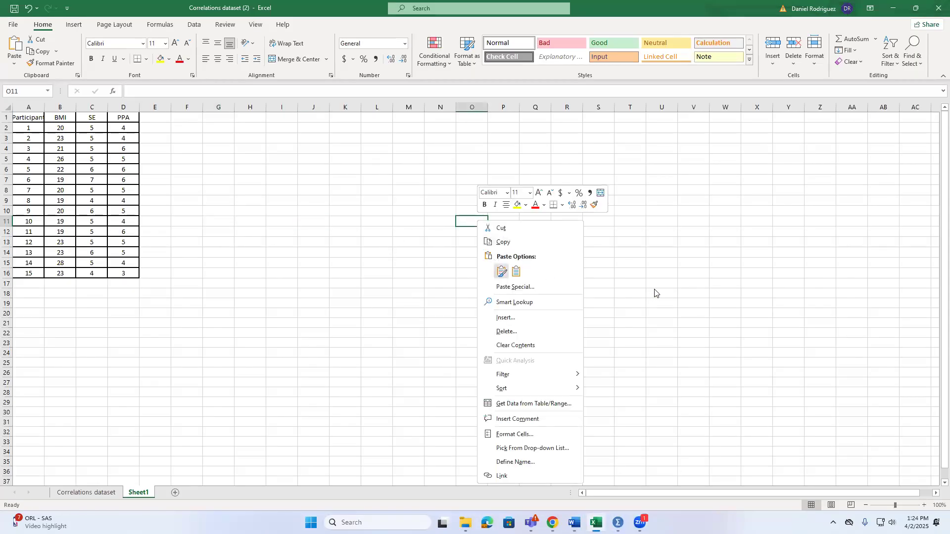
key("Escape")
key("ctrl+v")
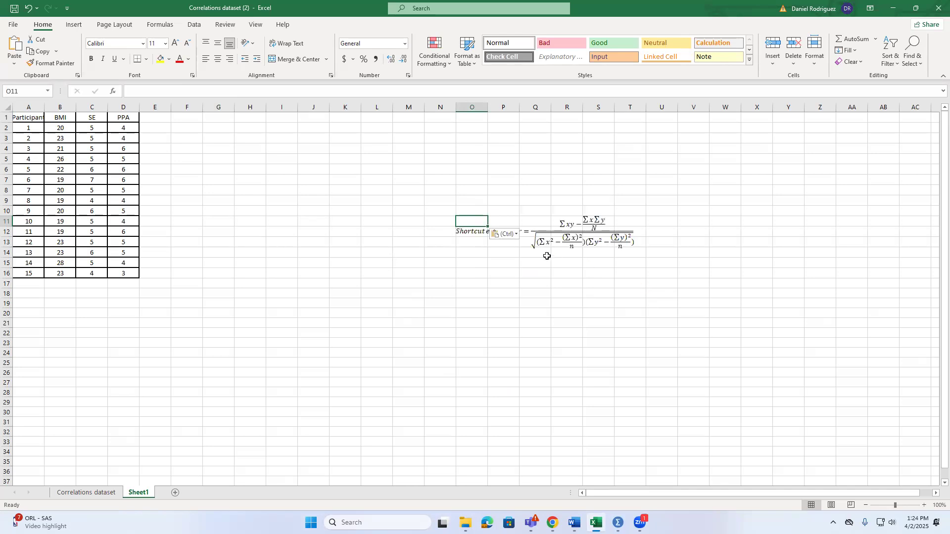
Give the pasted equation picture a light tan theme color fill
left_click(511, 235)
left_click(459, 231)
left_click(459, 231)
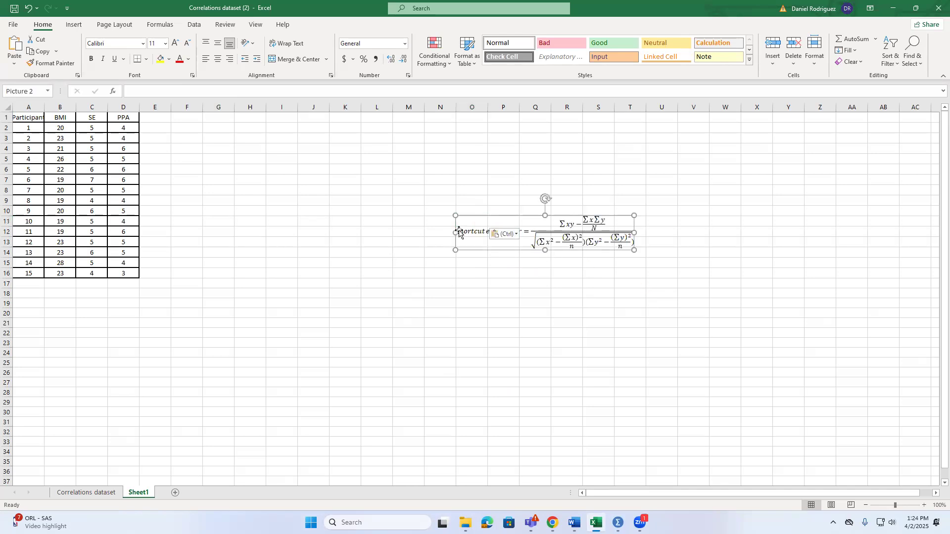
left_click(168, 60)
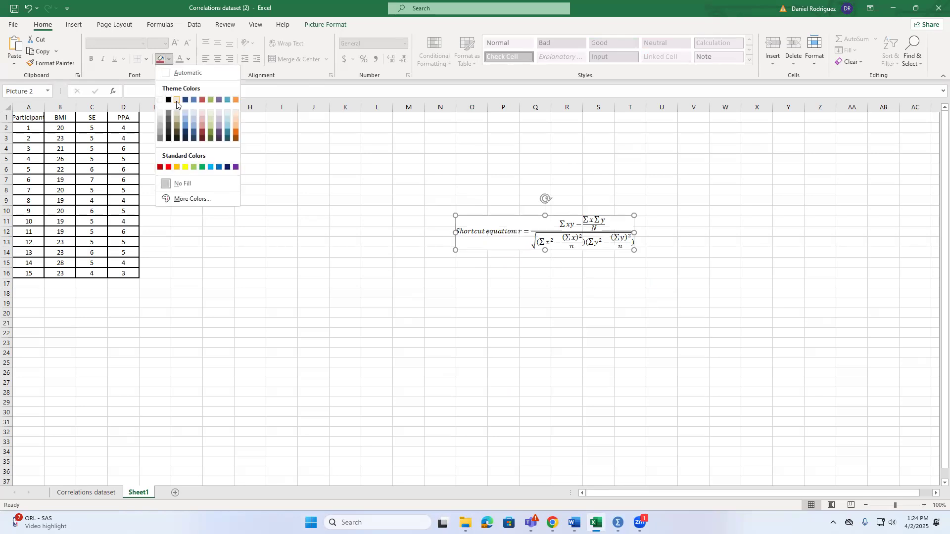
left_click(177, 101)
left_click(288, 231)
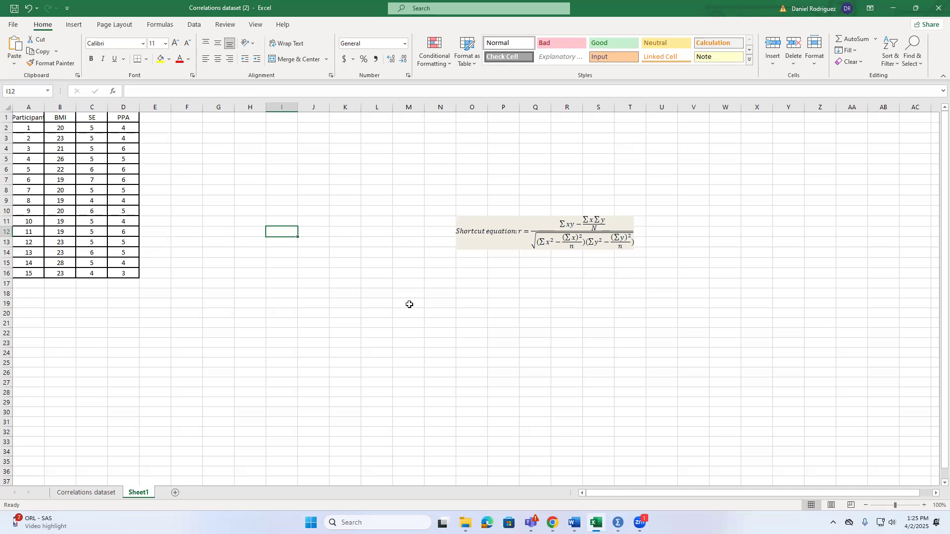
Enter the variable notes "x=SE" in cell K2 and "y=PPA" in cell L2
left_click(349, 126)
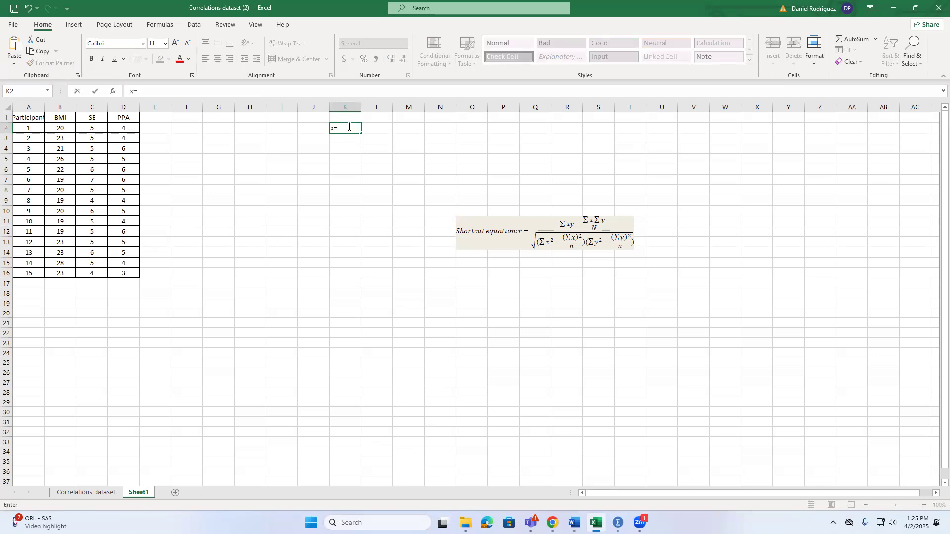
key("Tab")
type("y")
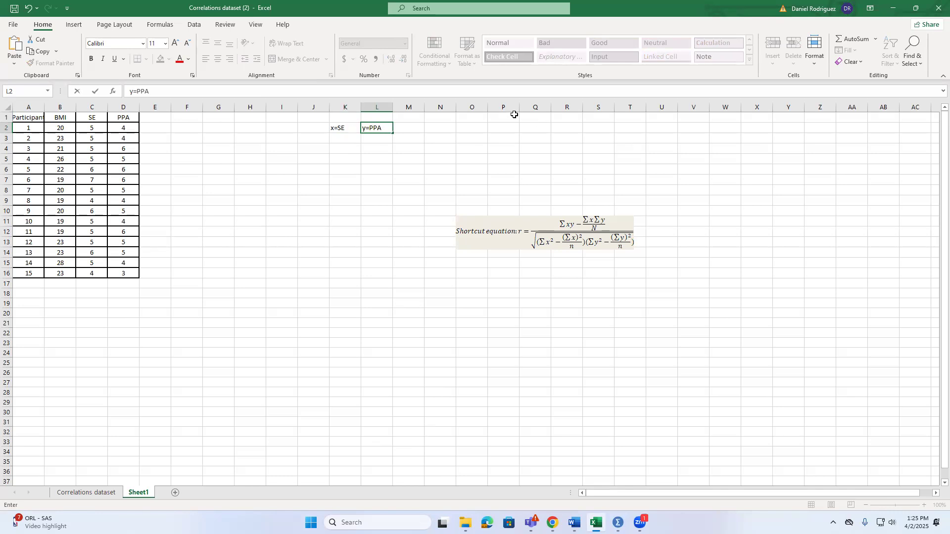
left_click(198, 274)
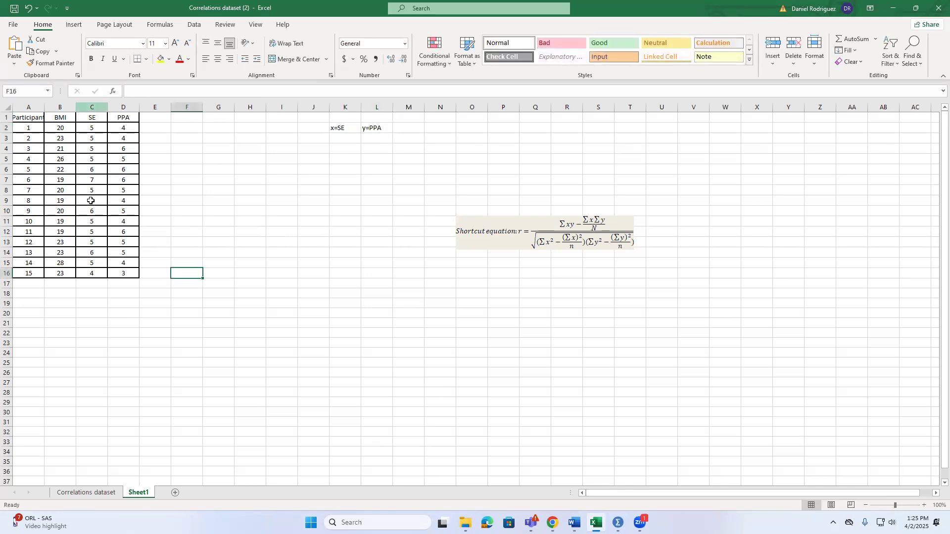
Label the row below the participant data "Sums" in cell A17
left_click(27, 284)
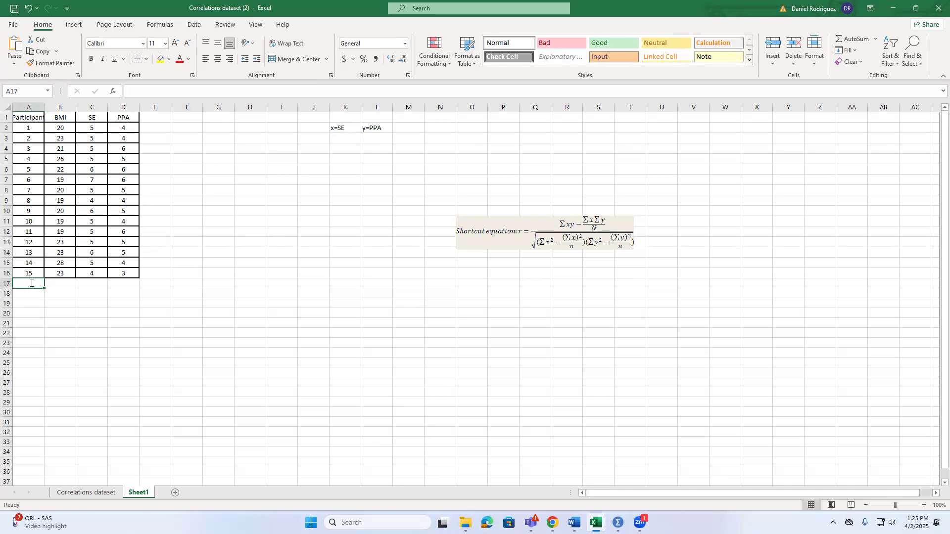
type("Sums")
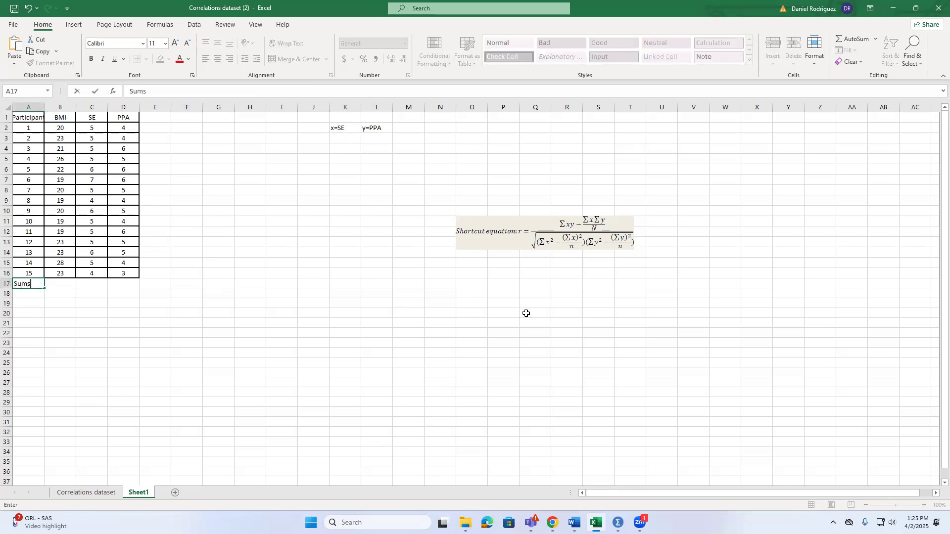
left_click(510, 313)
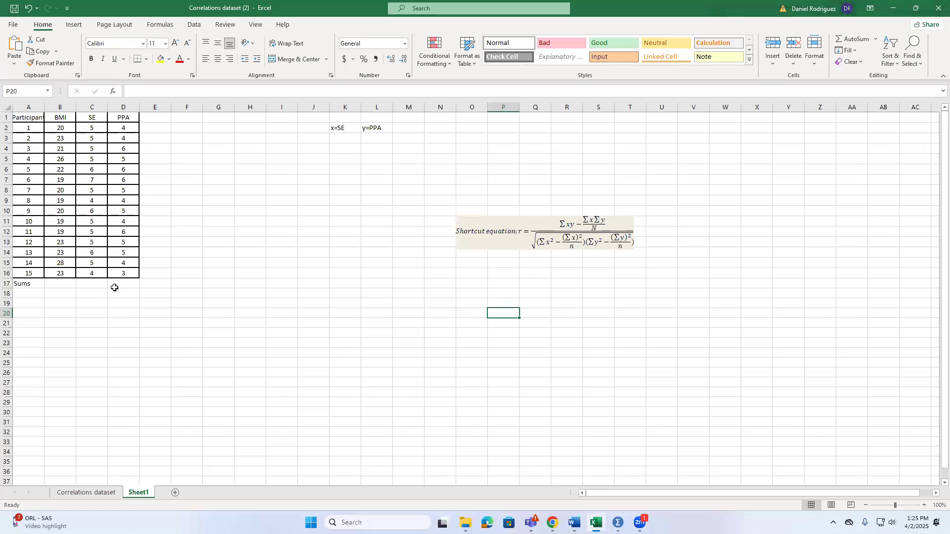
Sum the SE column in C17 with =SUM(C2:C16) and fill the formula across to D17 for the PPA column
left_click(83, 282)
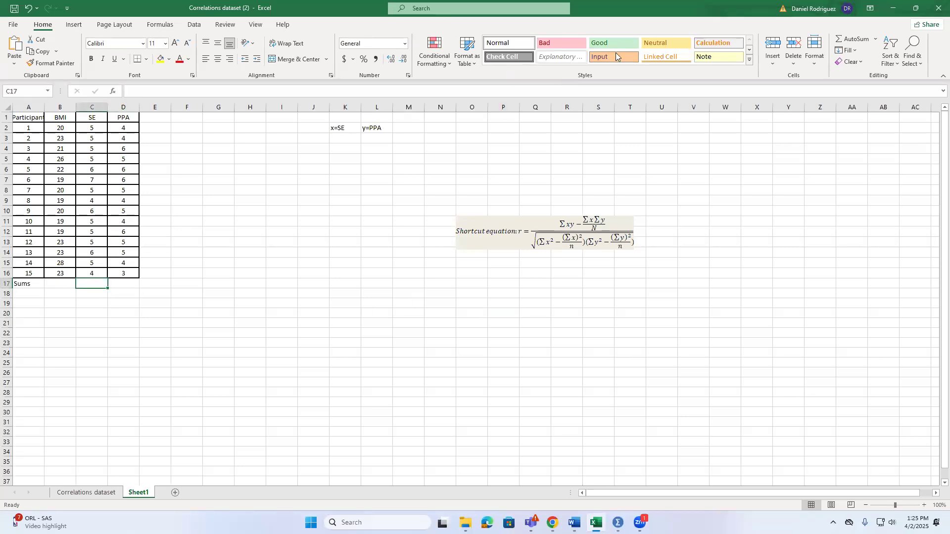
left_click(840, 43)
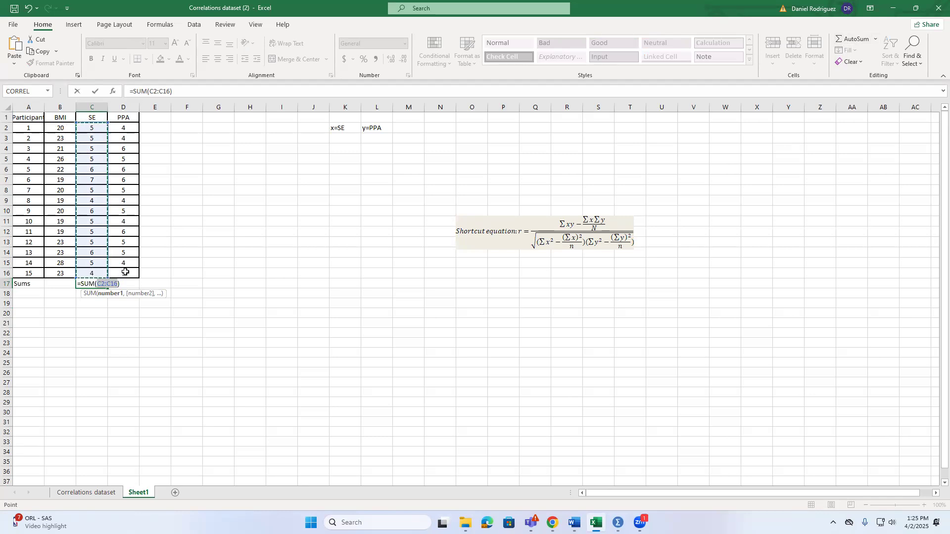
key("Return")
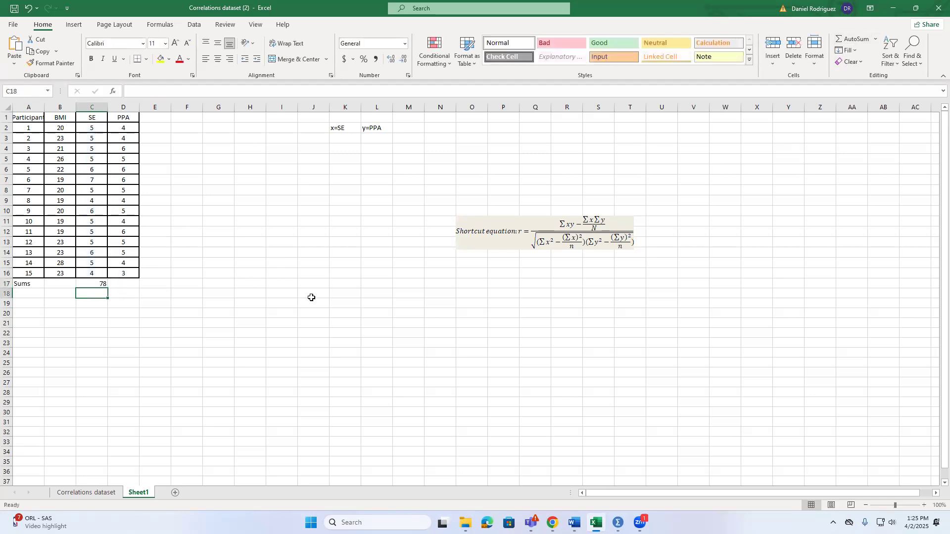
left_click(98, 283)
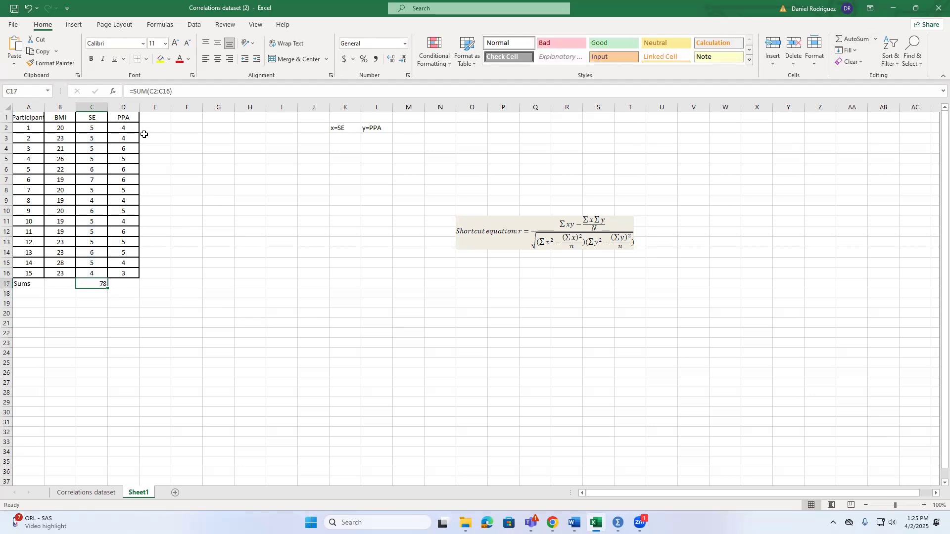
left_click(130, 282)
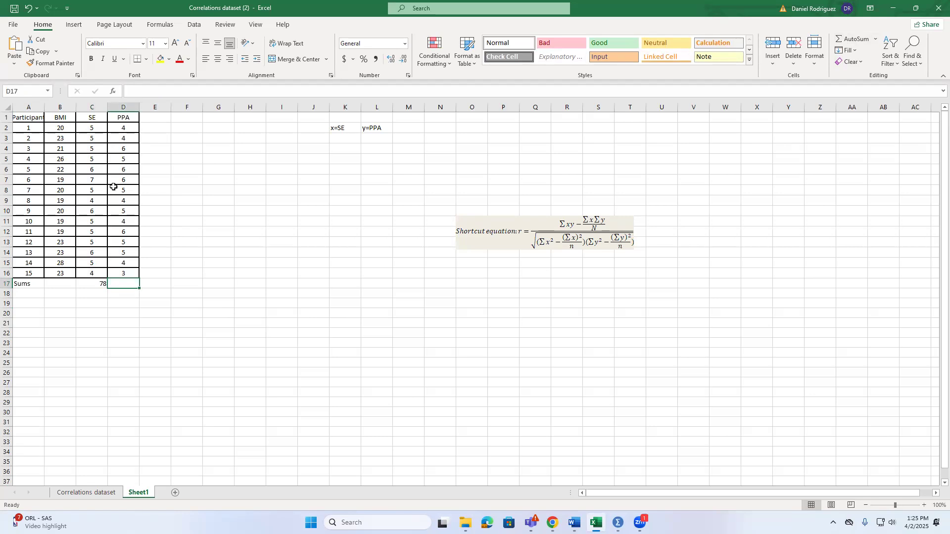
left_click(100, 283)
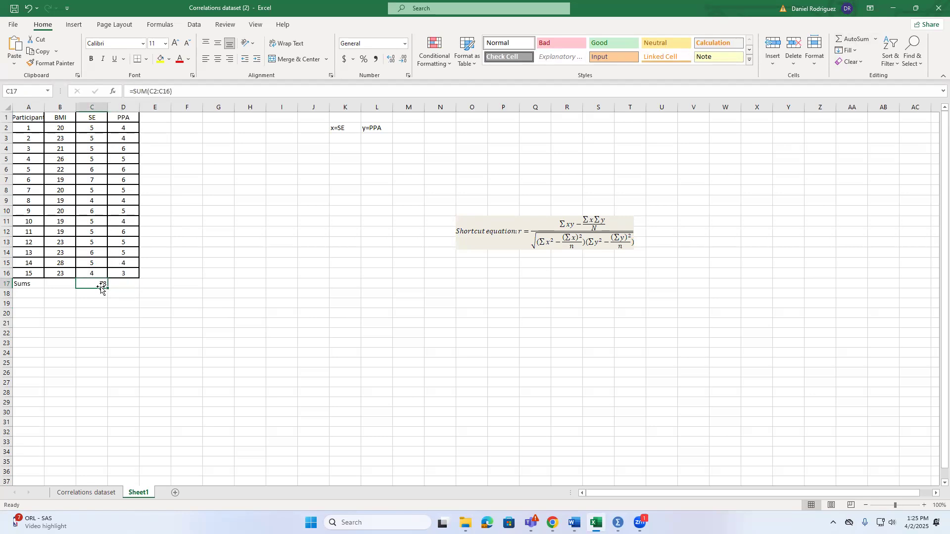
left_click_drag(108, 289, 132, 284)
left_click(249, 335)
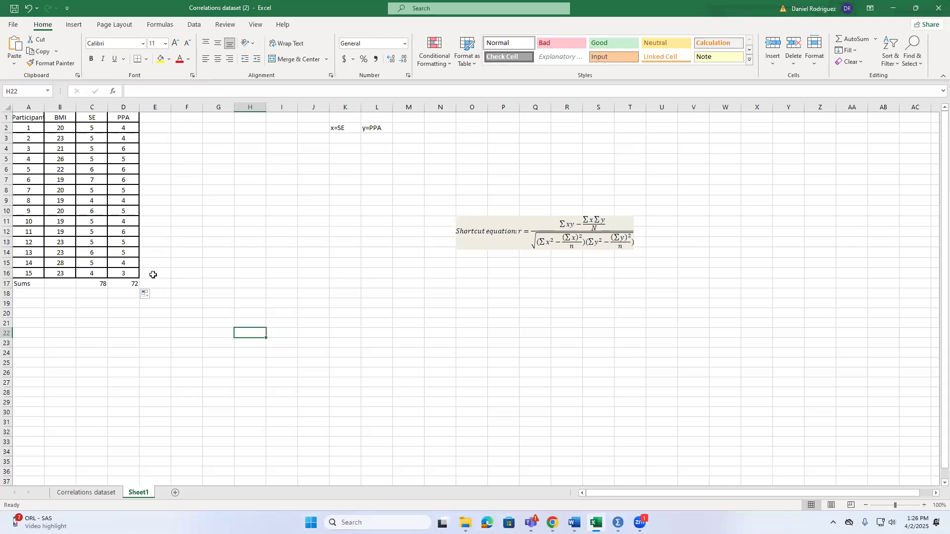
Add the column heading "XY" in cell E1 beside the PPA column
left_click(167, 115)
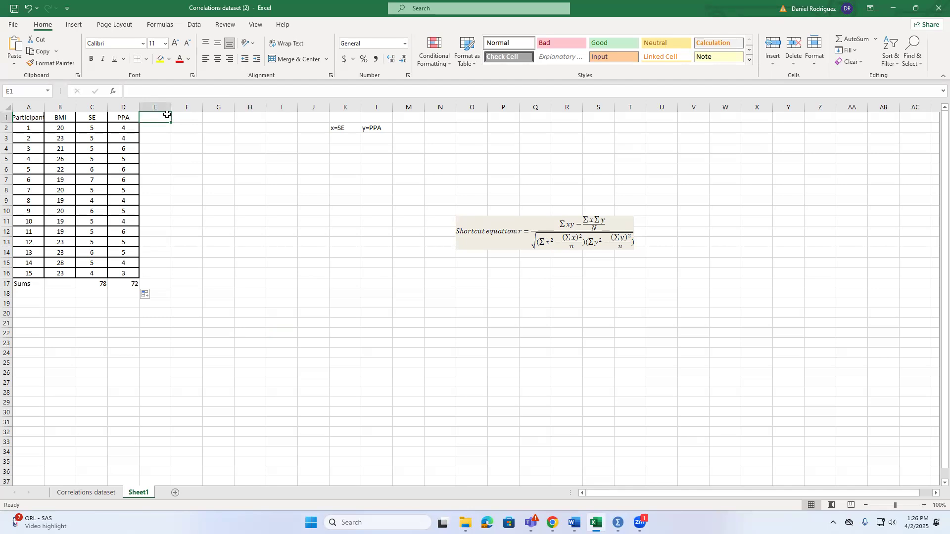
type("XY")
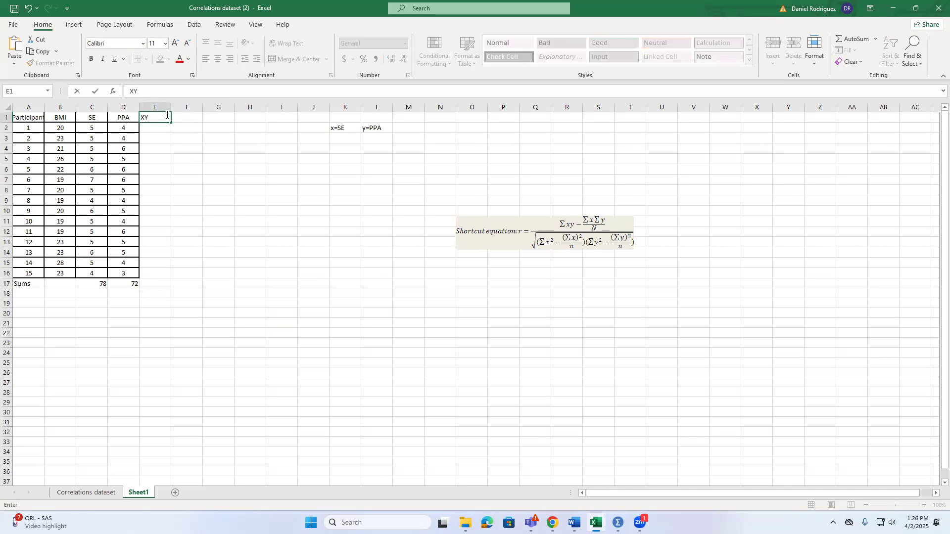
left_click(164, 231)
Calculate the SE and PPA product with =C2*D2 in E2 and fill the formula down to E16
left_click(154, 130)
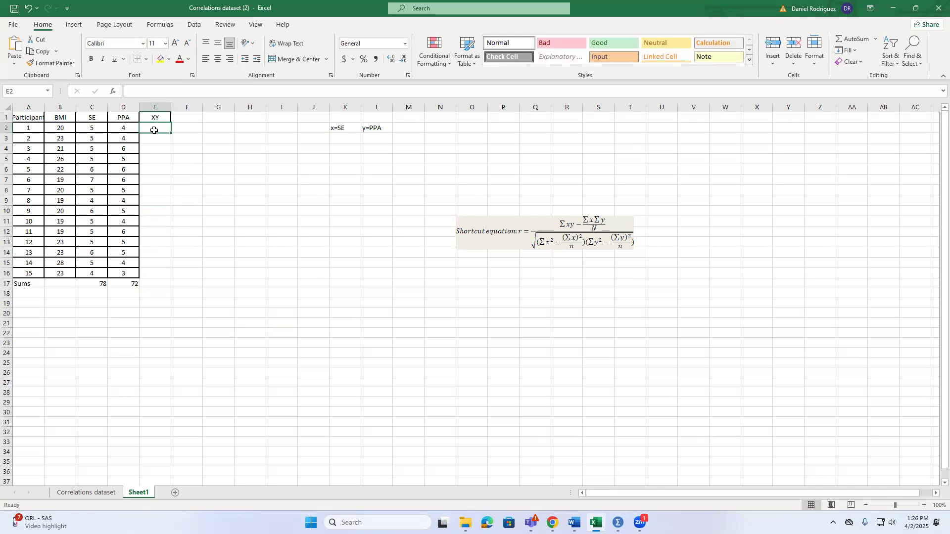
type("=")
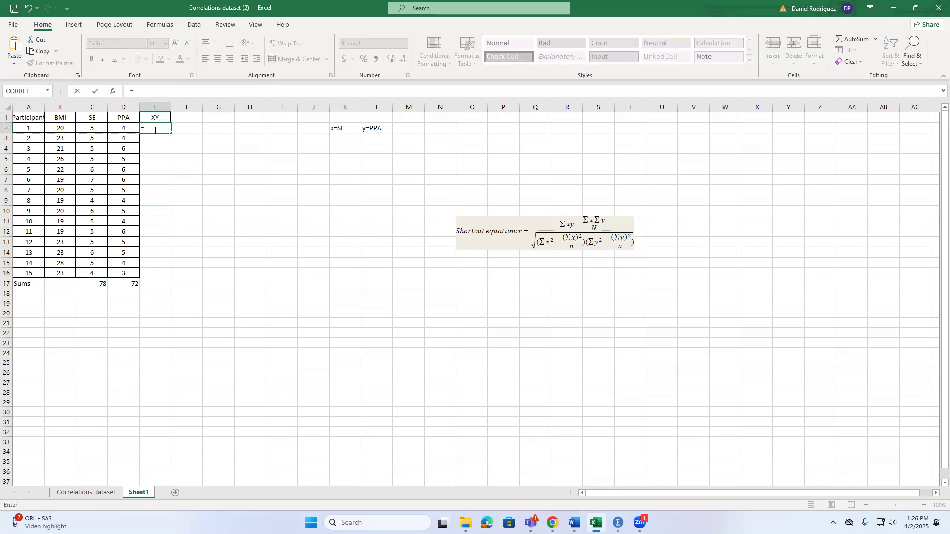
left_click(91, 126)
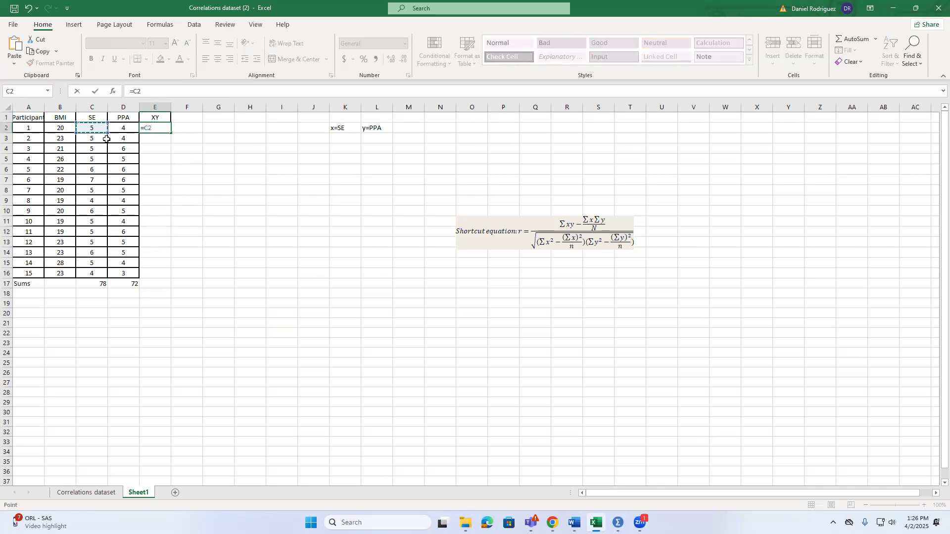
type("*")
left_click(128, 128)
key("Return")
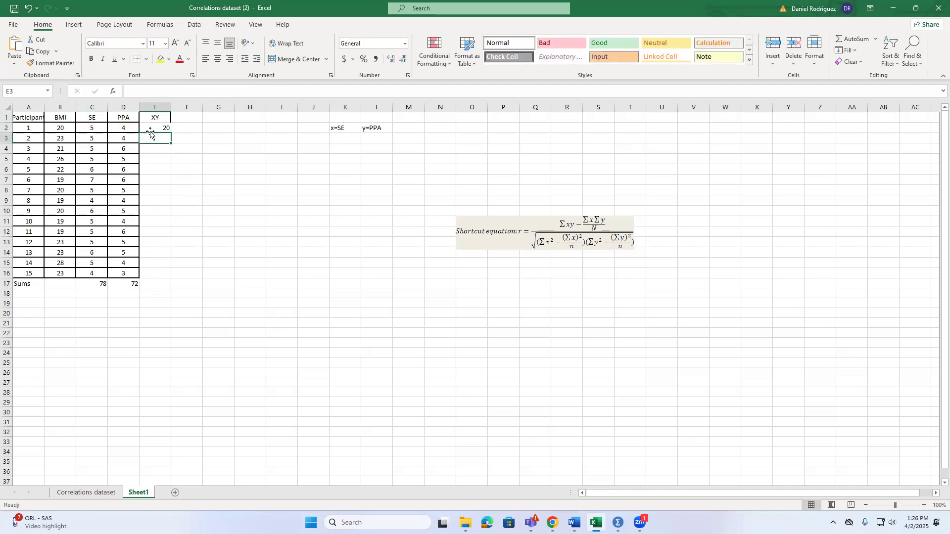
left_click(166, 129)
left_click_drag(170, 134, 153, 273)
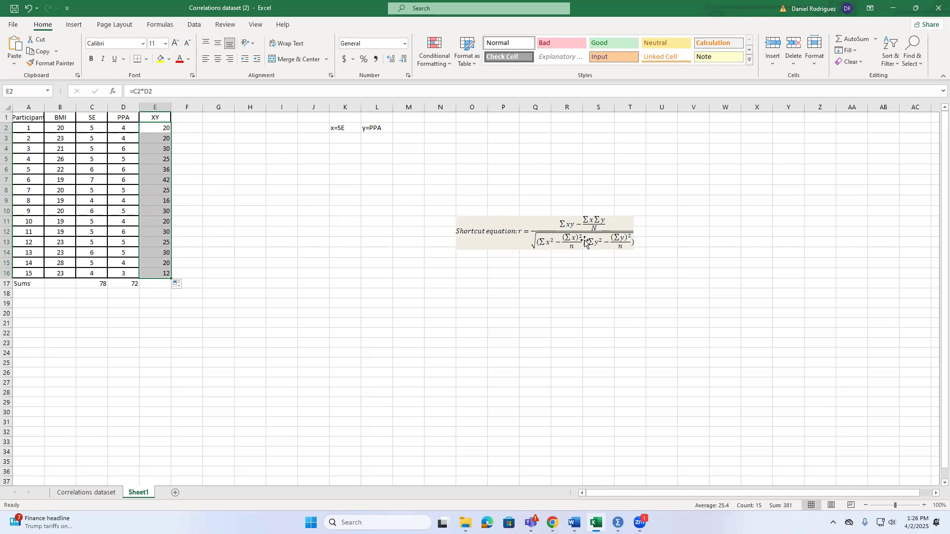
Add the column headings "x^2" in cell F1 and "y^2" in cell G1 beside the XY column
left_click(196, 120)
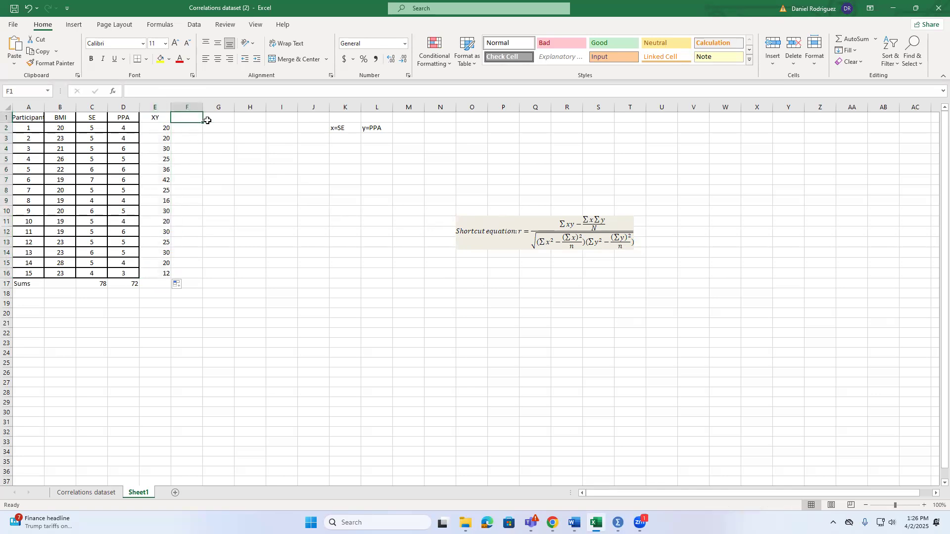
type("x^2")
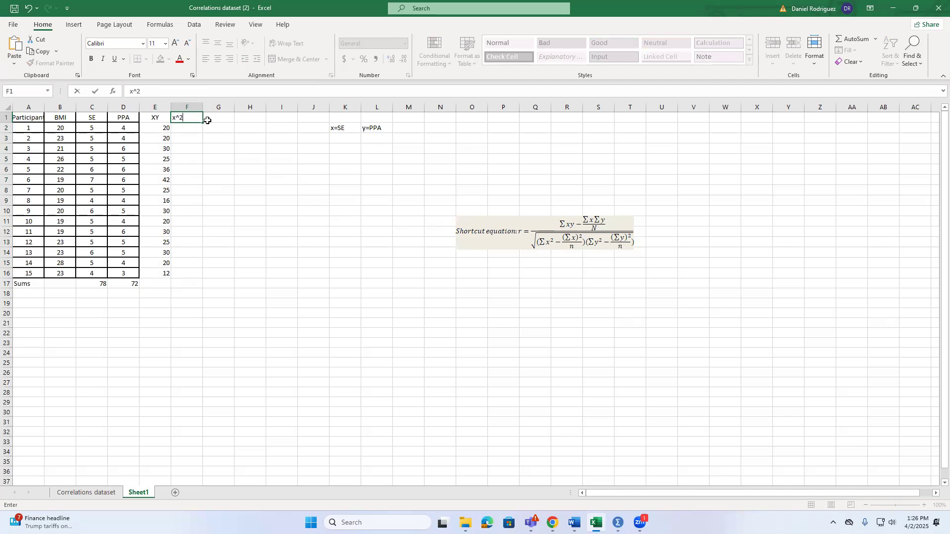
left_click(208, 120)
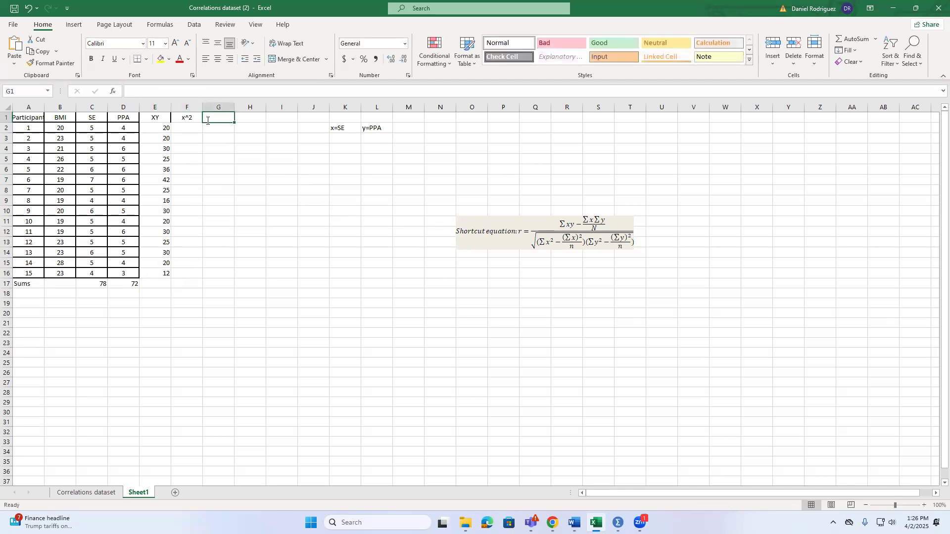
type("y")
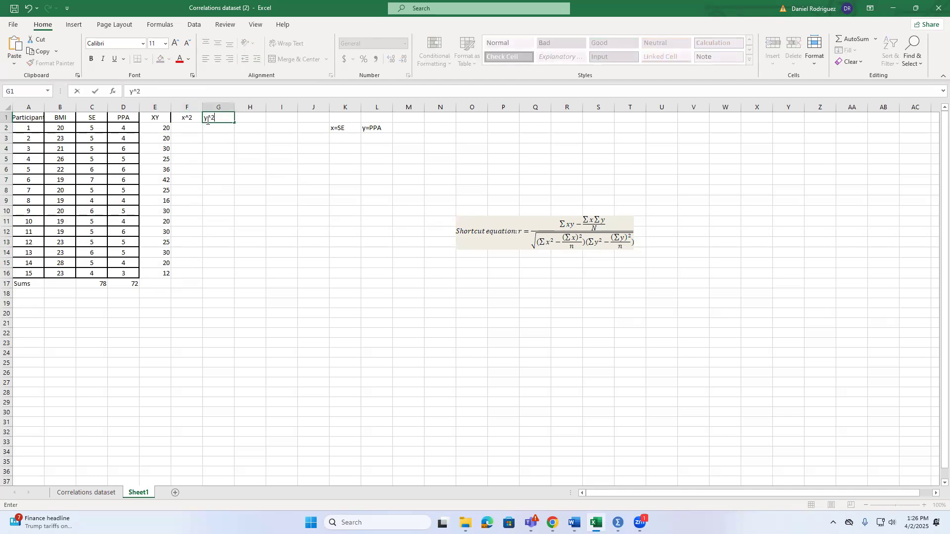
type("^2")
key("Return")
Square the first participant's SE score with =C2^2 in cell F2
left_click(193, 127)
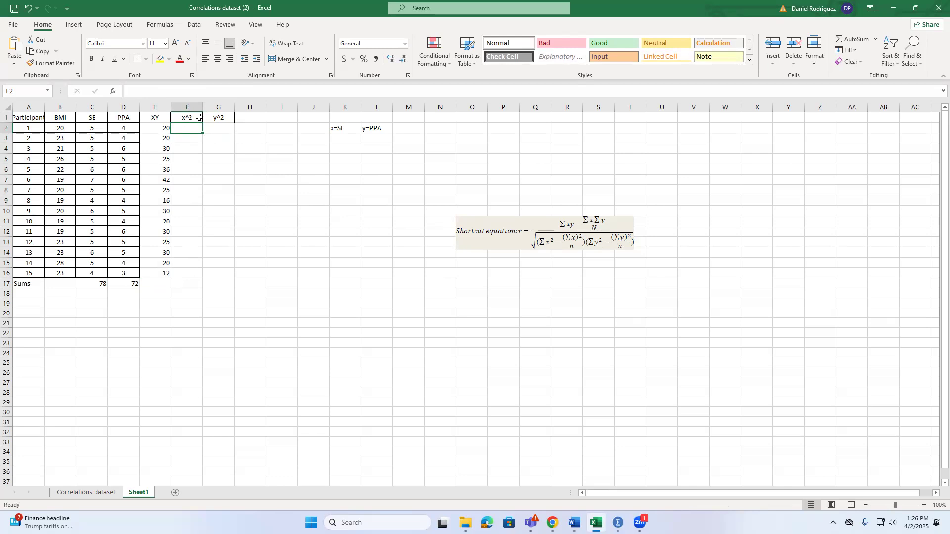
type("=")
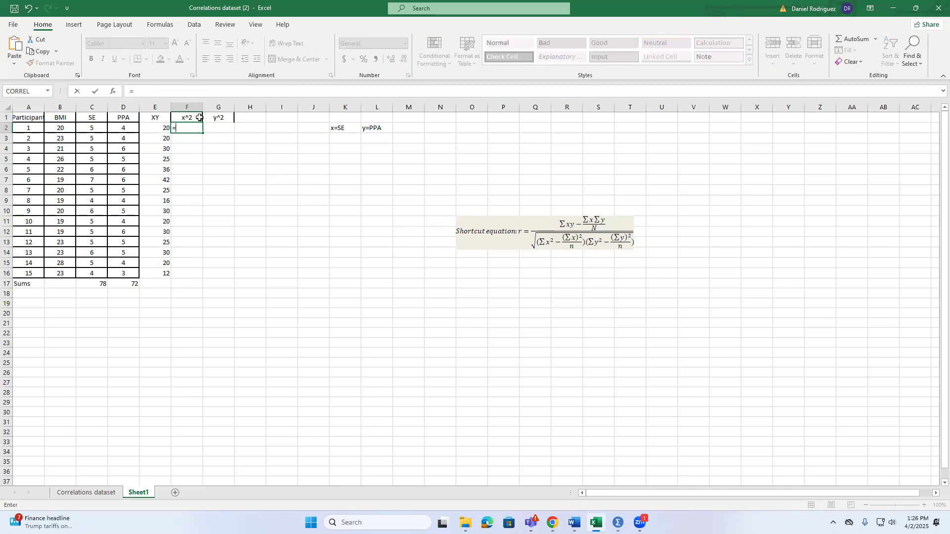
left_click(94, 128)
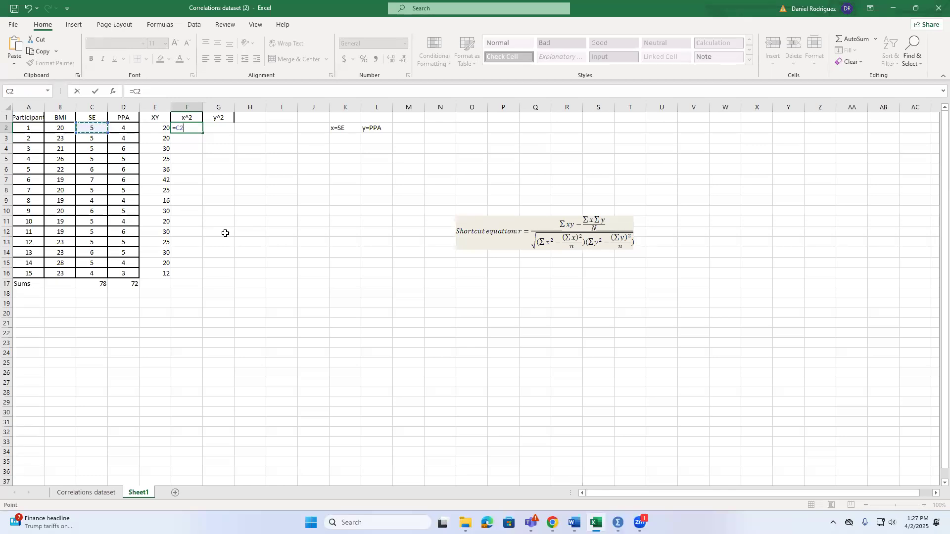
type("^2")
key("Return")
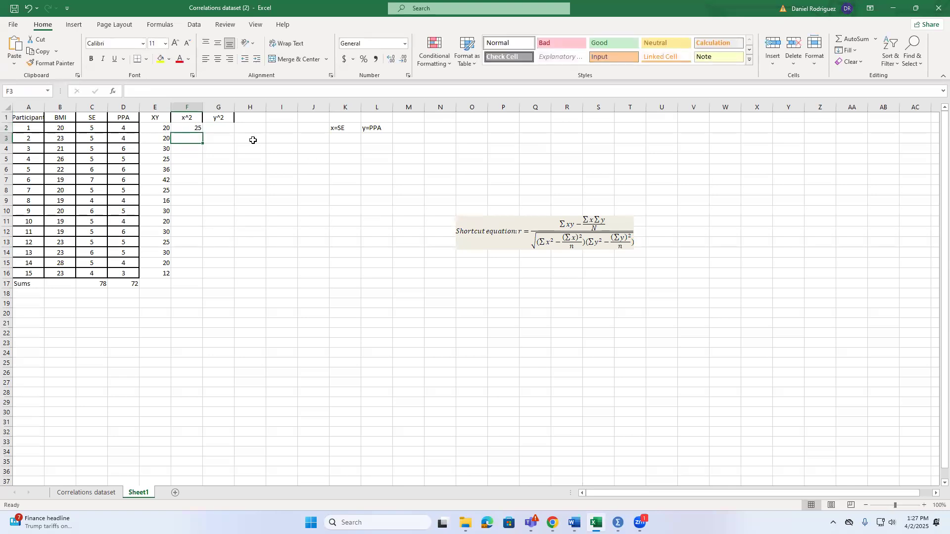
Fill the squaring formula from F2 across to G2, and fill both cells down to row 16
left_click(222, 128)
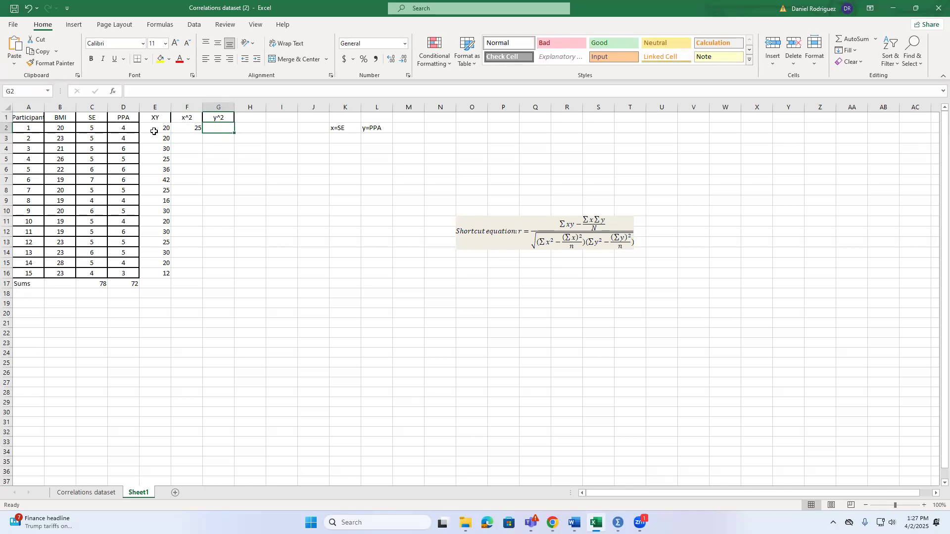
left_click(195, 127)
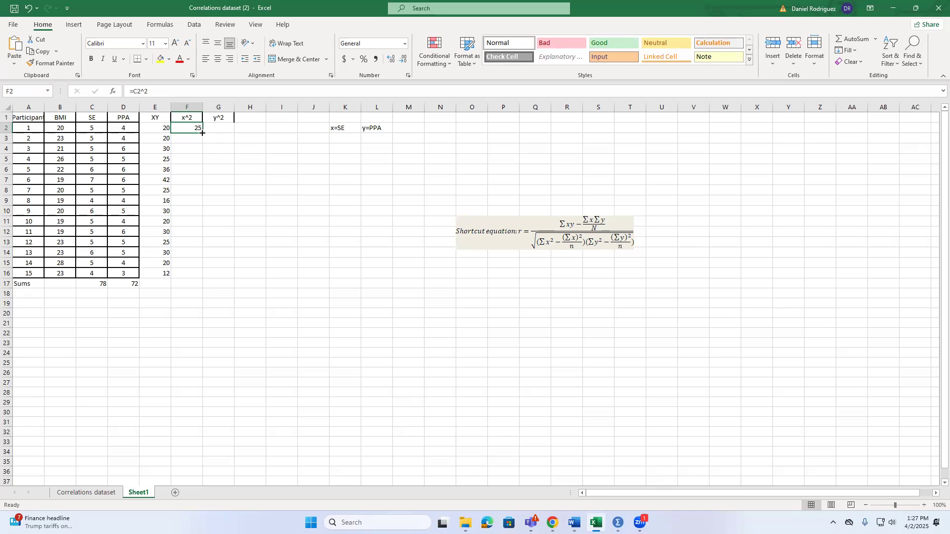
left_click_drag(202, 134, 219, 157)
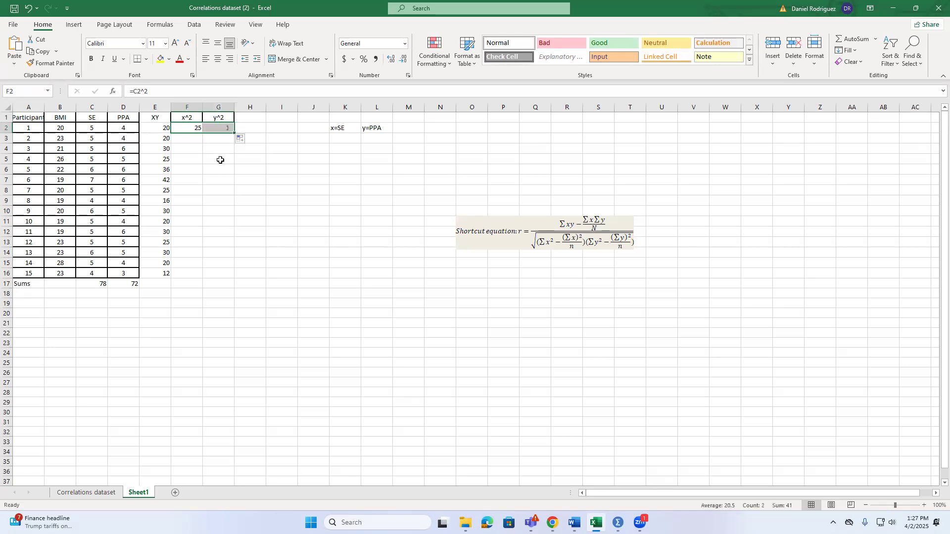
left_click(223, 131)
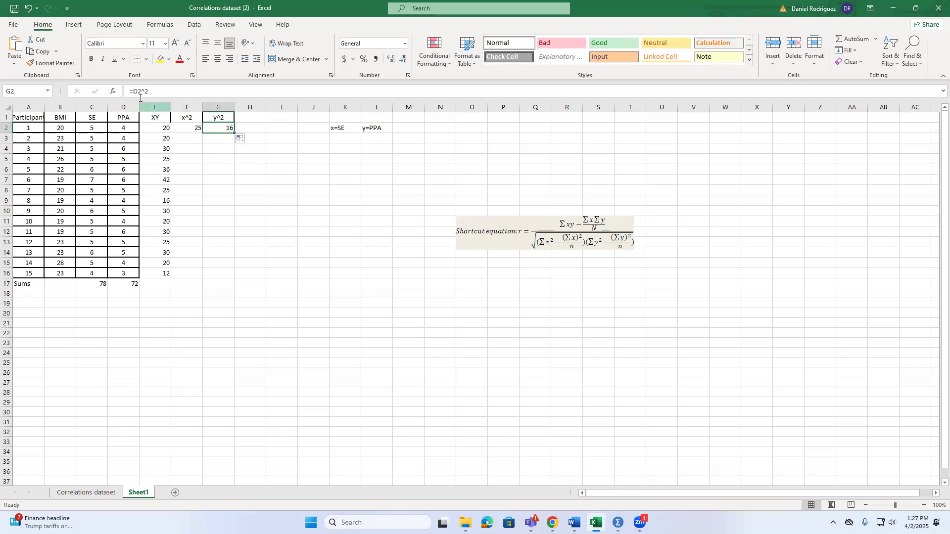
left_click(182, 127)
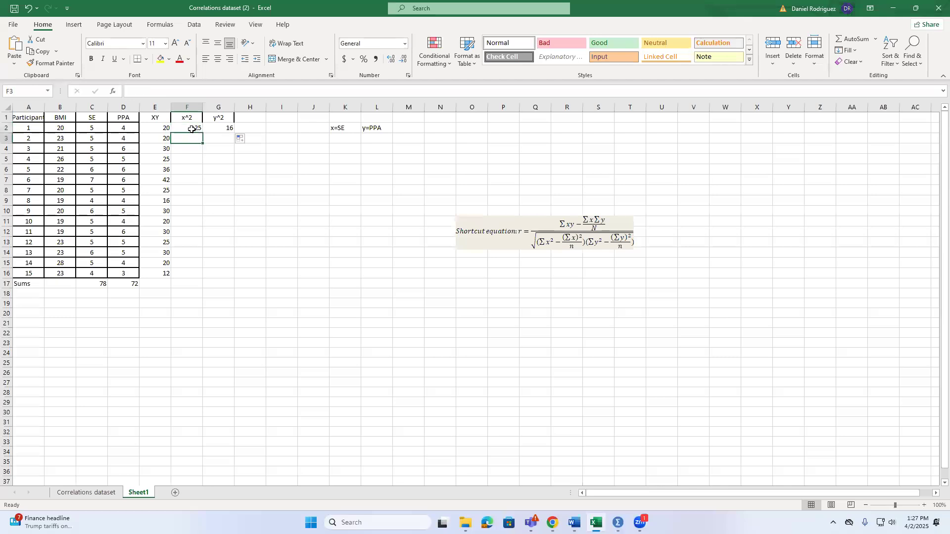
left_click_drag(205, 128, 231, 233)
left_click_drag(234, 247, 234, 279)
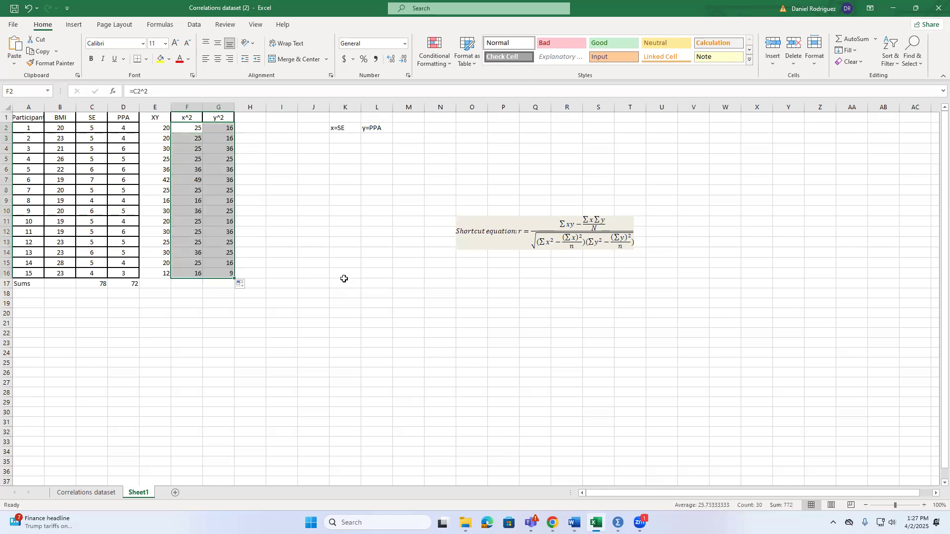
left_click_drag(329, 286, 347, 293)
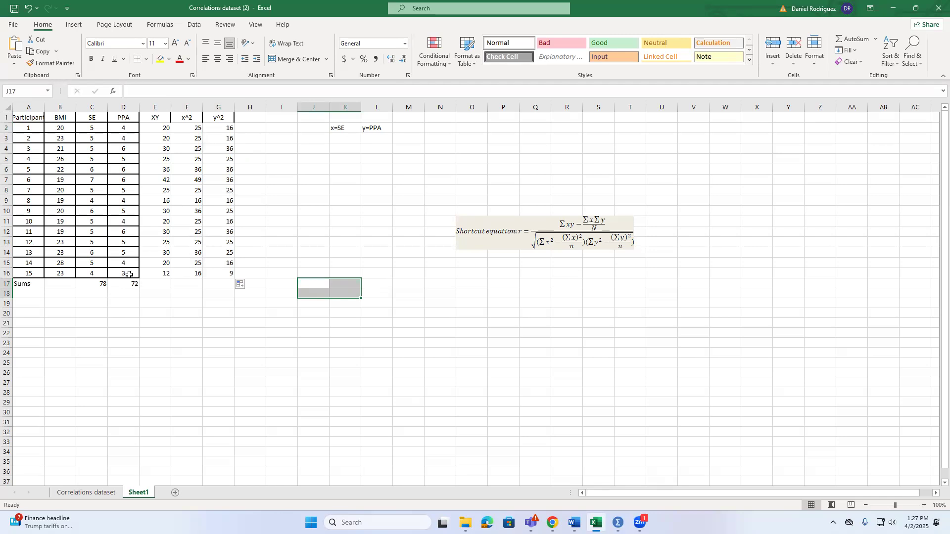
left_click(223, 306)
left_click_drag(223, 307, 220, 309)
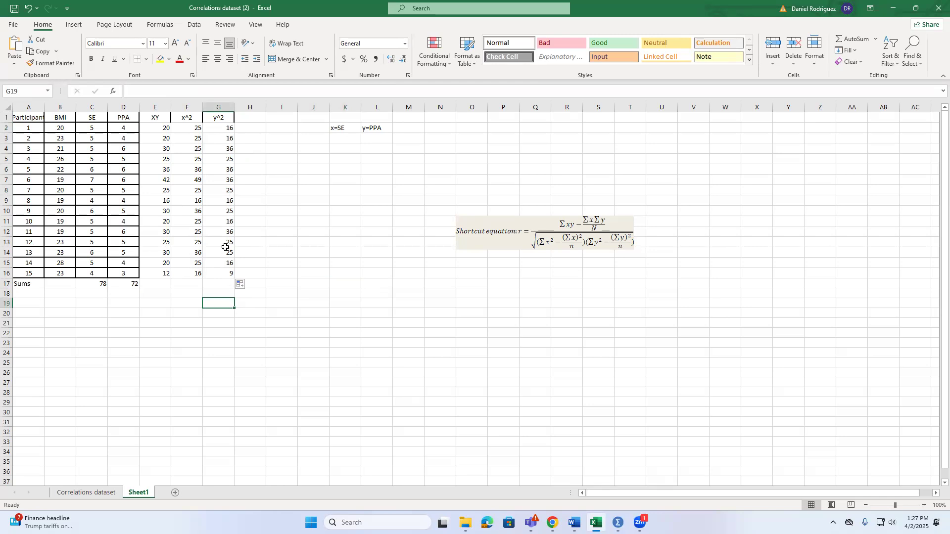
left_click(223, 130)
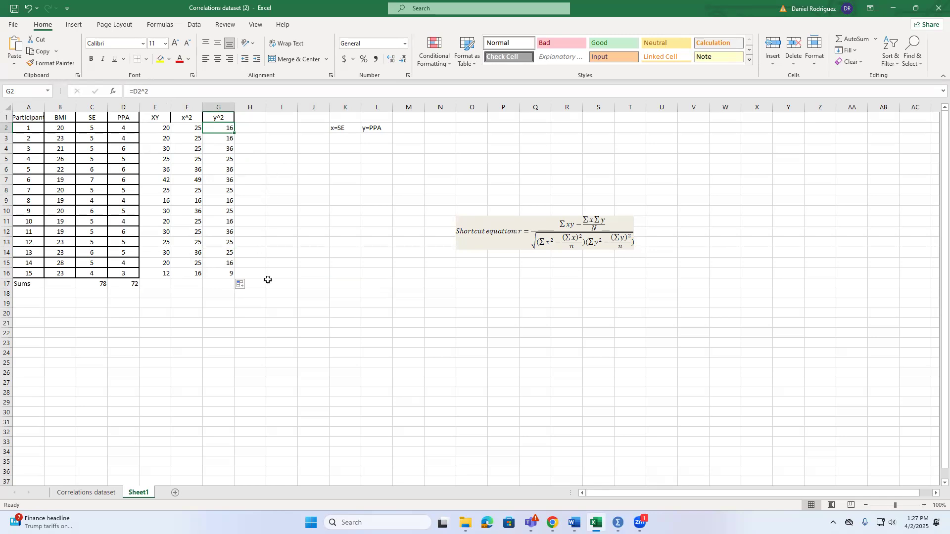
Fill the sum formula from D17 across to G17 to total the XY, x^2 and y^2 columns
left_click(162, 285)
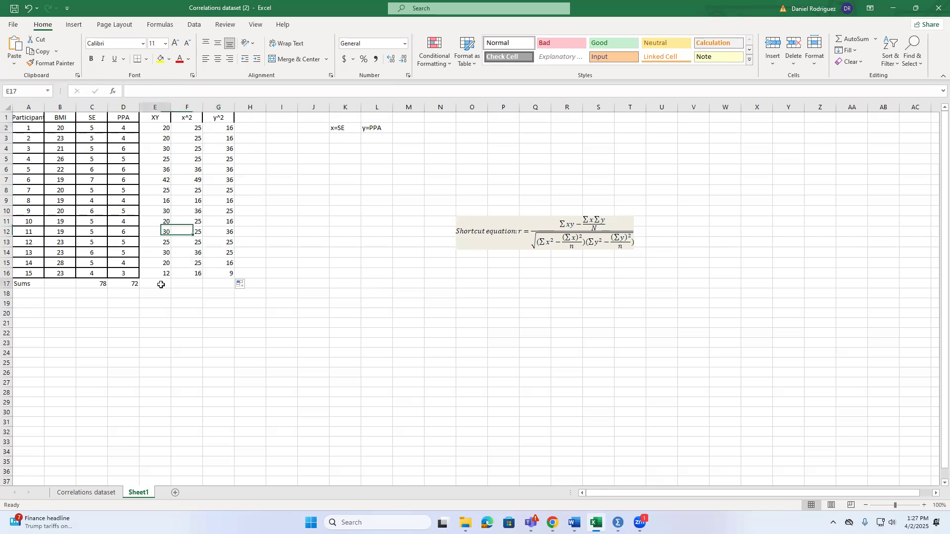
left_click(127, 284)
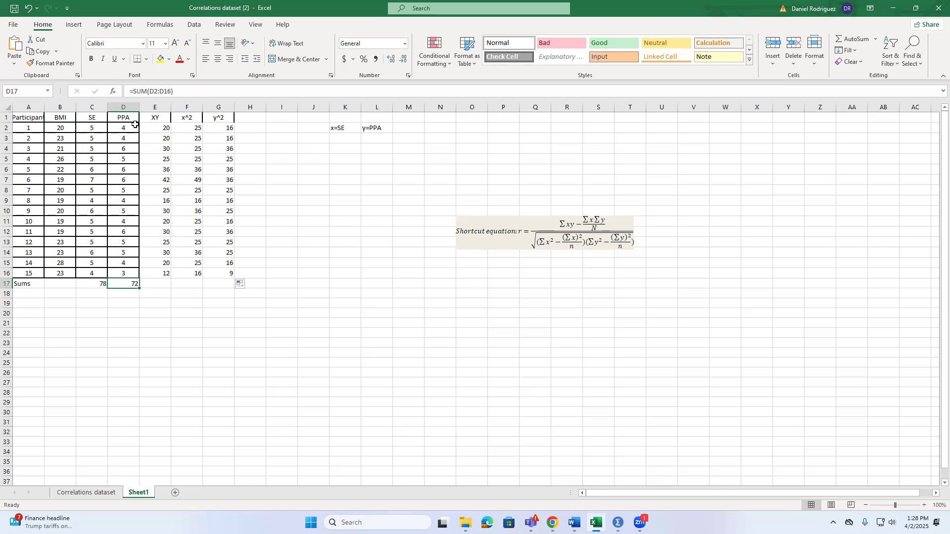
left_click_drag(138, 289, 221, 286)
left_click(317, 353)
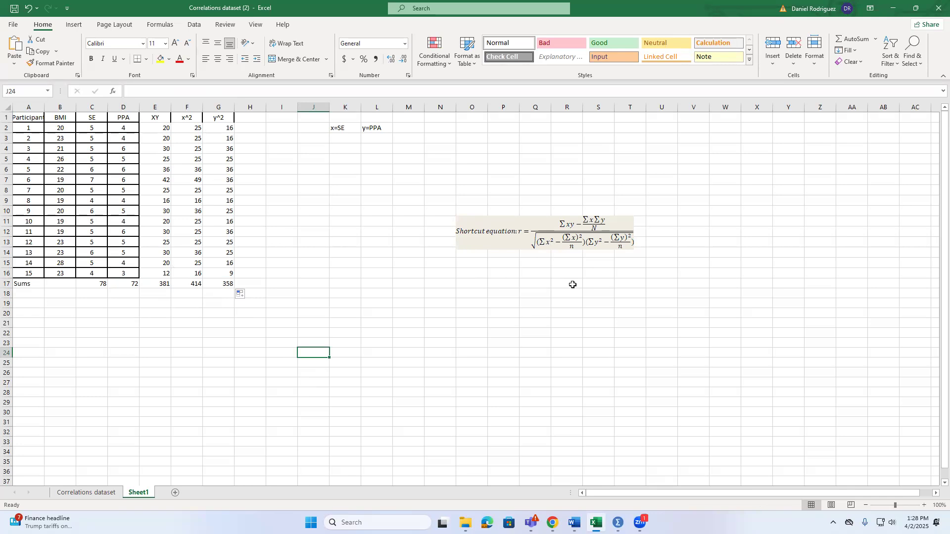
Label cell I20 "Numerator" and widen column I slightly to fit the label
left_click(270, 313)
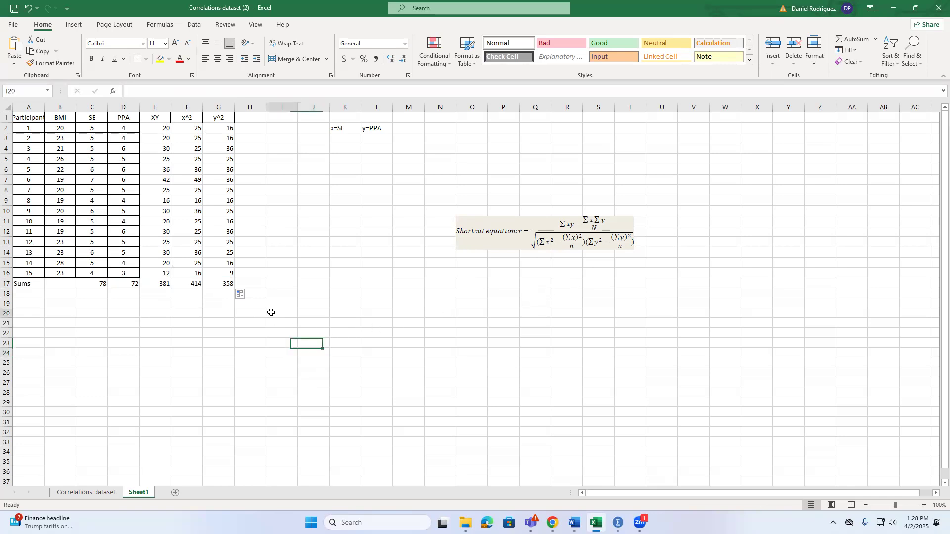
type("Numerator")
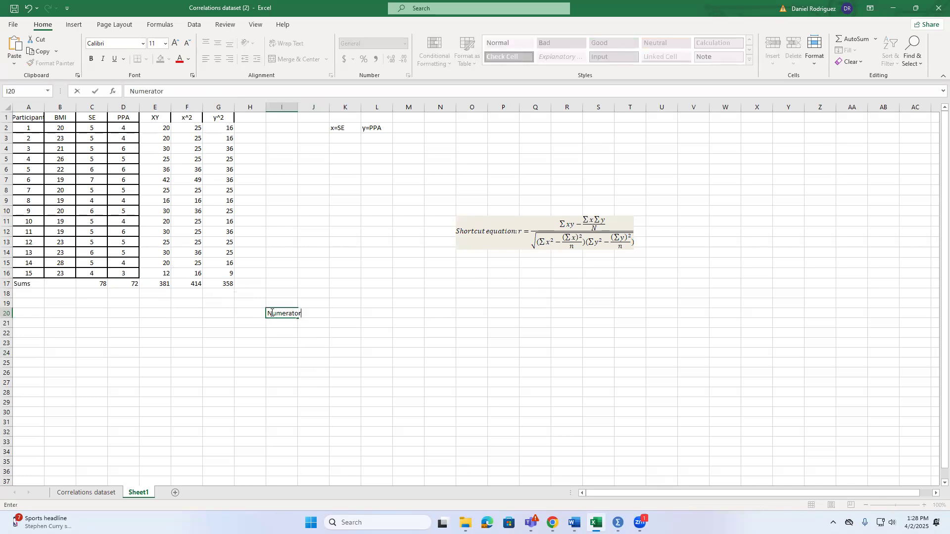
key("Return")
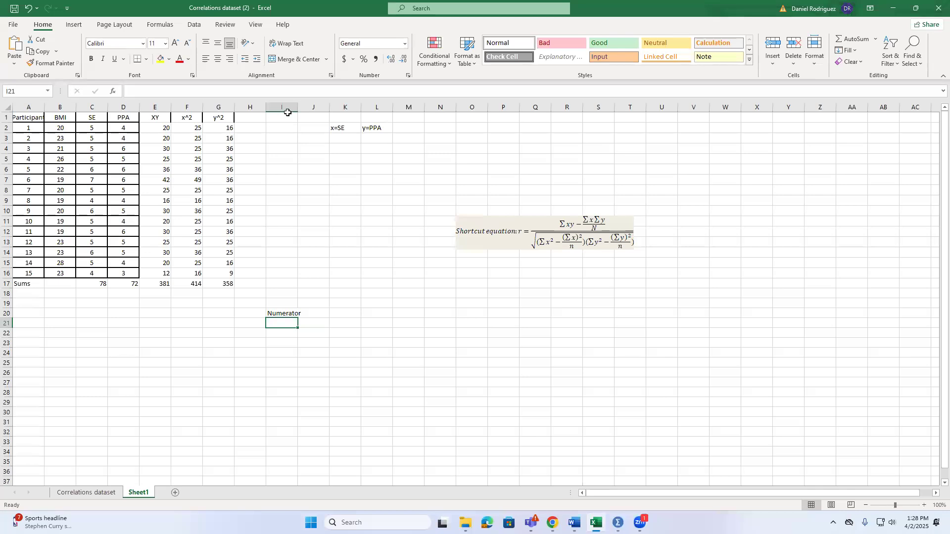
left_click_drag(297, 108, 303, 107)
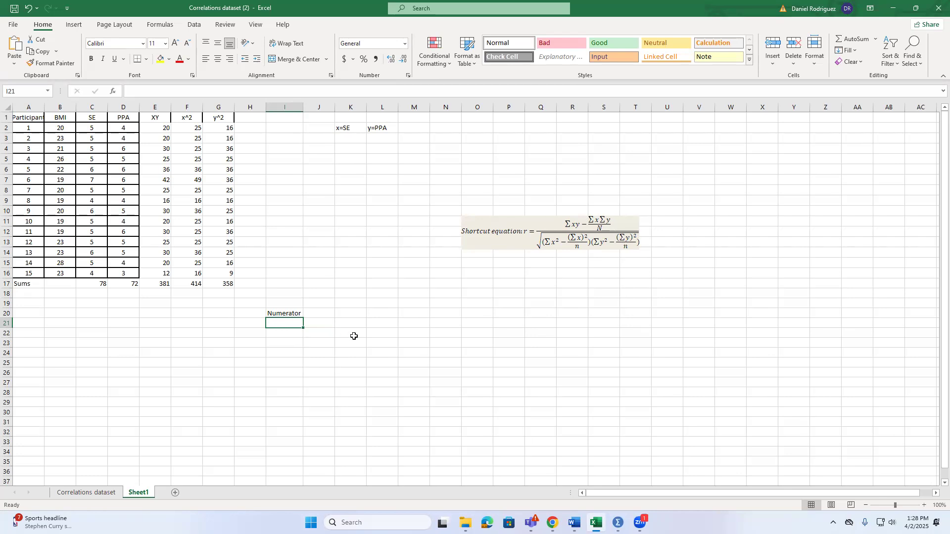
Label cell I21 "Denom 1" and fill the series down to give "Denom 2" in I22
type("Denom 1")
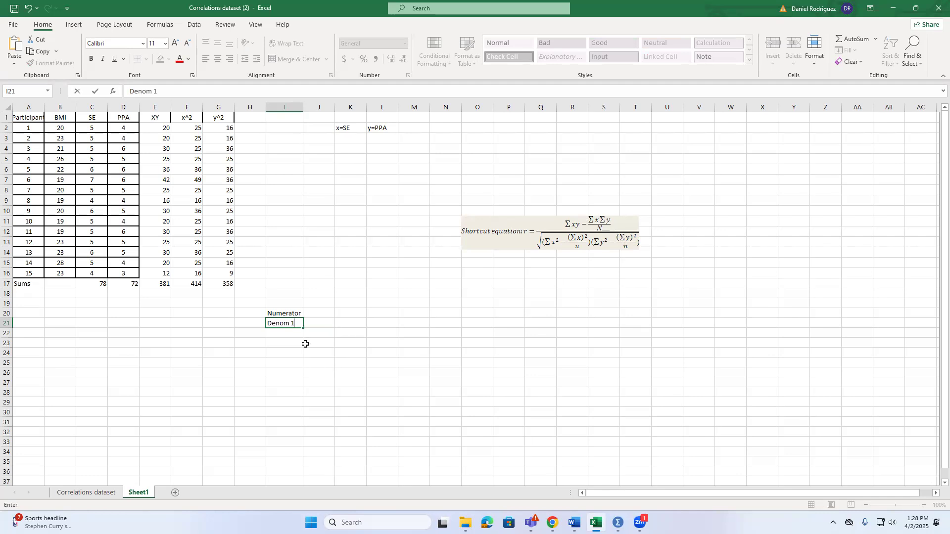
left_click(282, 333)
left_click(293, 325)
mouse_move(303, 328)
left_mouse_down()
mouse_move(299, 347)
mouse_move(326, 352)
mouse_move(302, 335)
left_mouse_up()
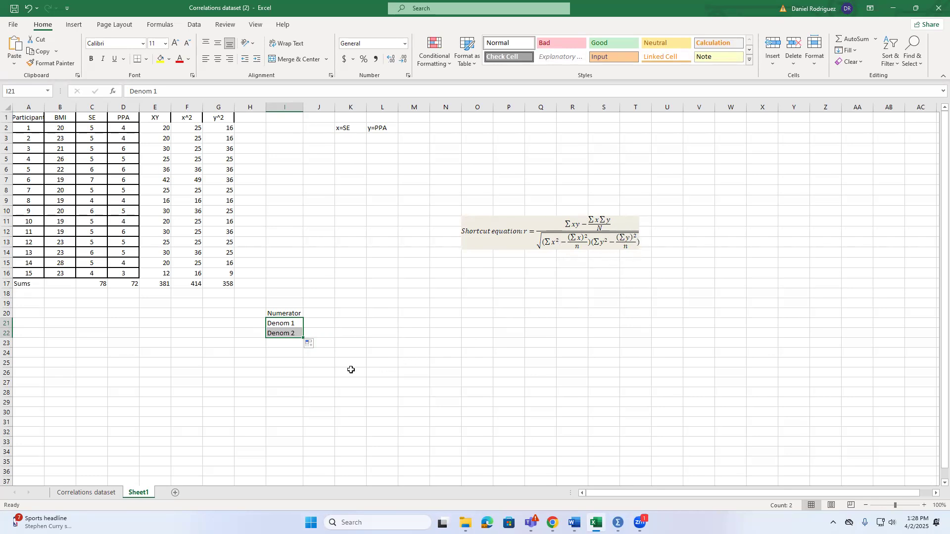
left_click(414, 363)
Add the labels "Sqrt" in cell I23 and "quotient" in cell I24 below the denominator labels
double_click(281, 342)
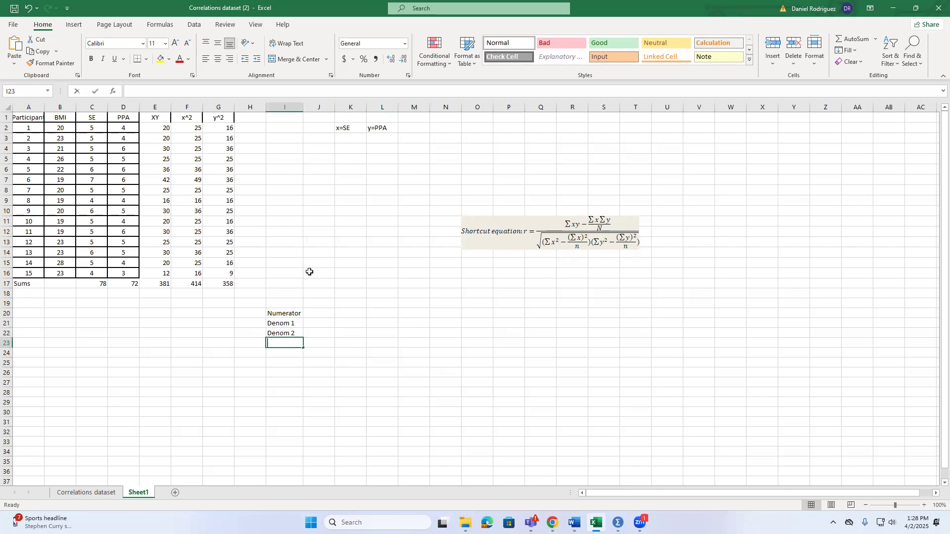
type("Sqrt")
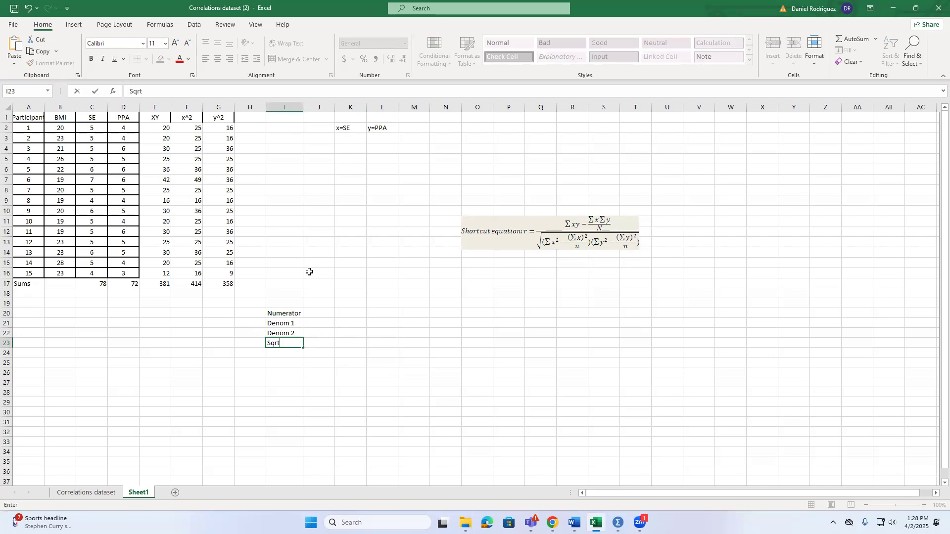
left_click(420, 354)
left_click(269, 354)
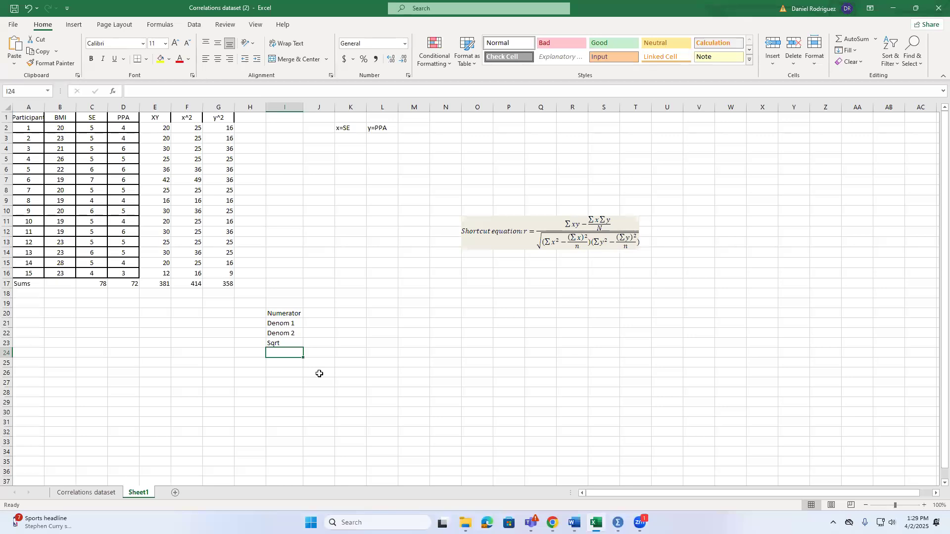
type("quotient")
left_click(321, 373)
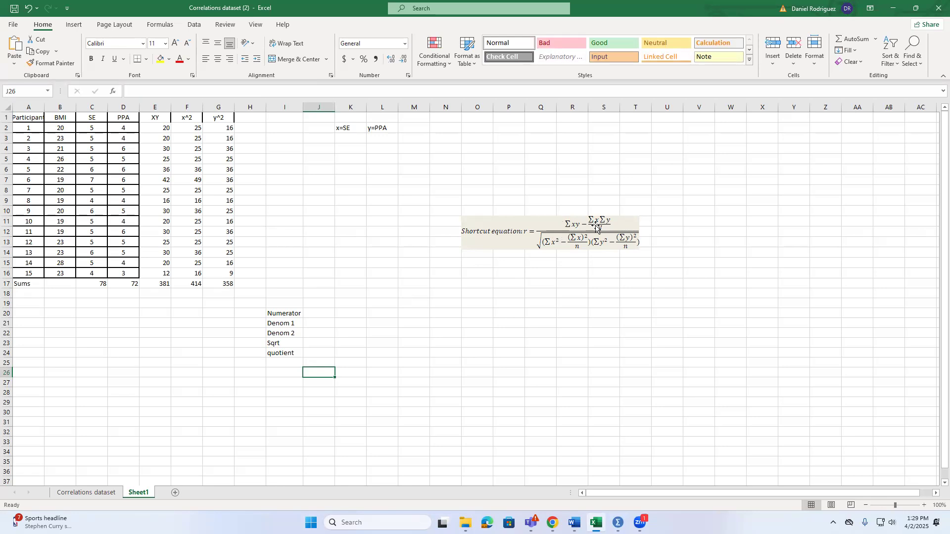
Calculate the numerator in J20 with =E17-((C17*D17)/15), using the sums of XY, SE and PPA
left_click(414, 352)
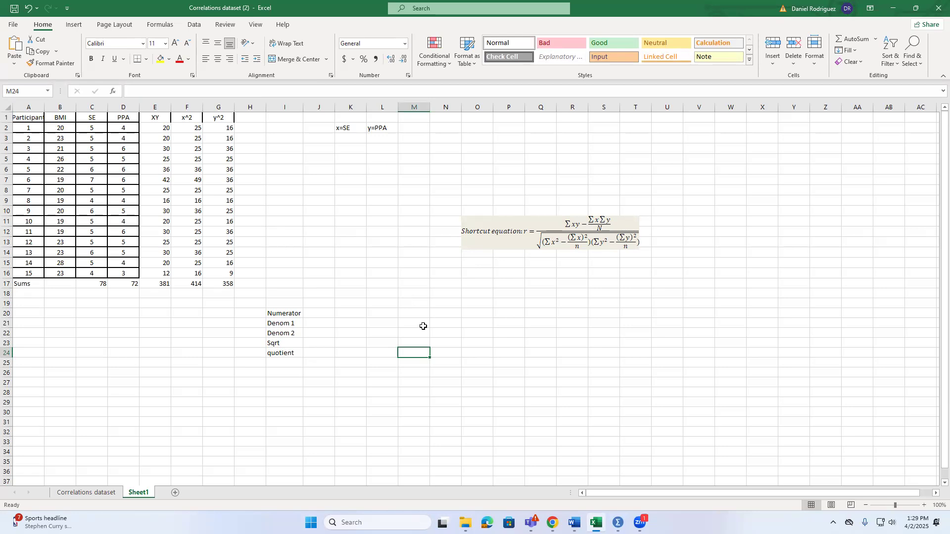
left_click(322, 313)
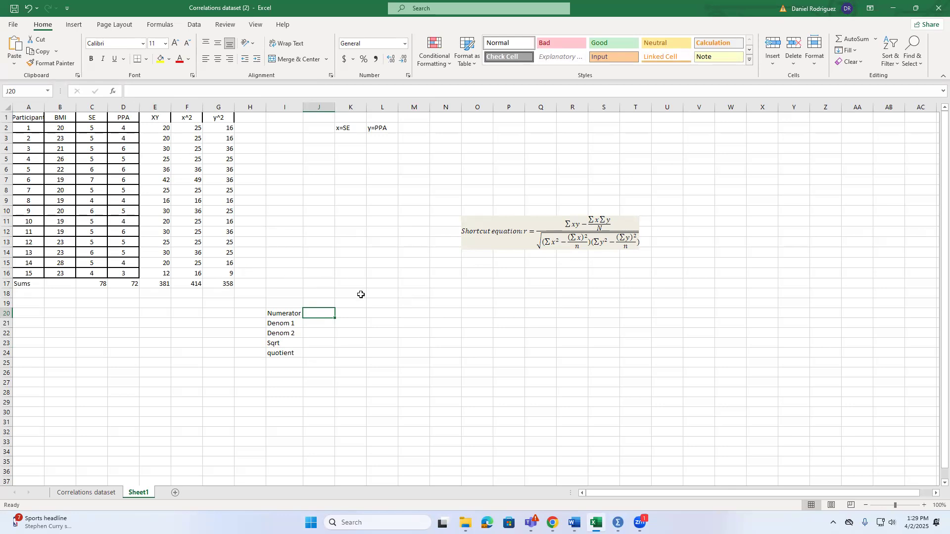
type("=")
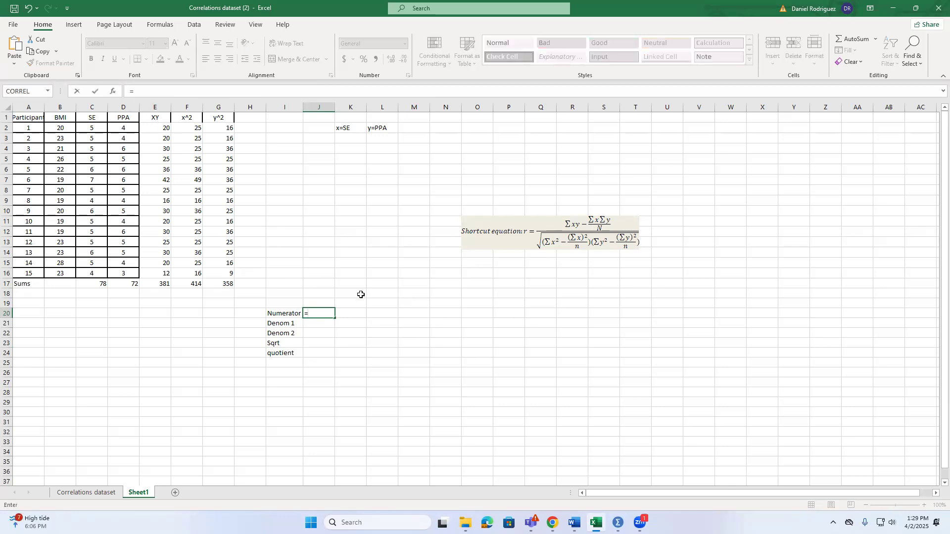
left_click(149, 127)
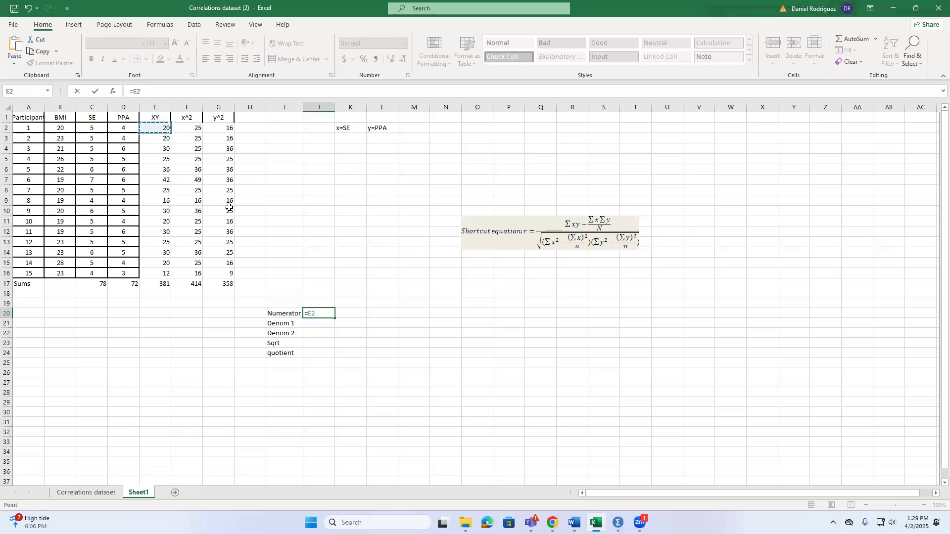
key("BackSpace")
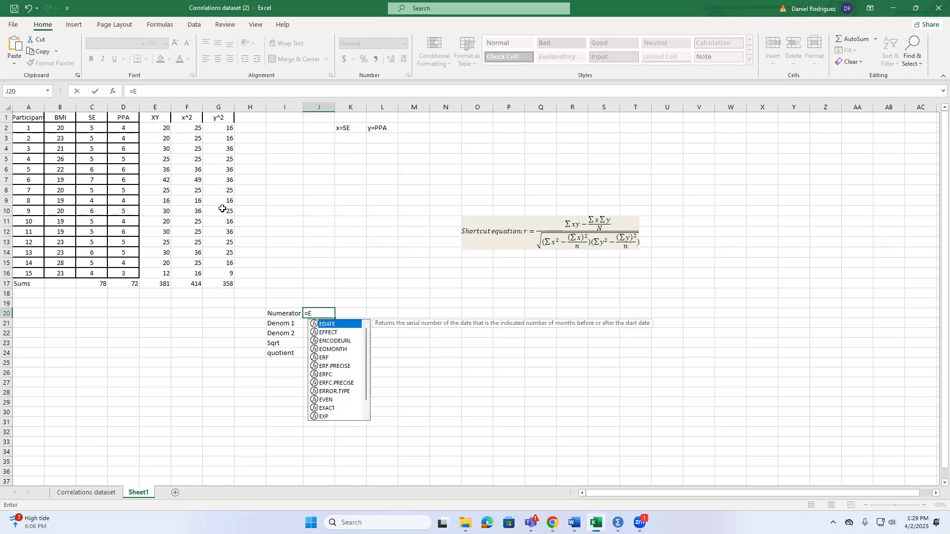
key("BackSpace")
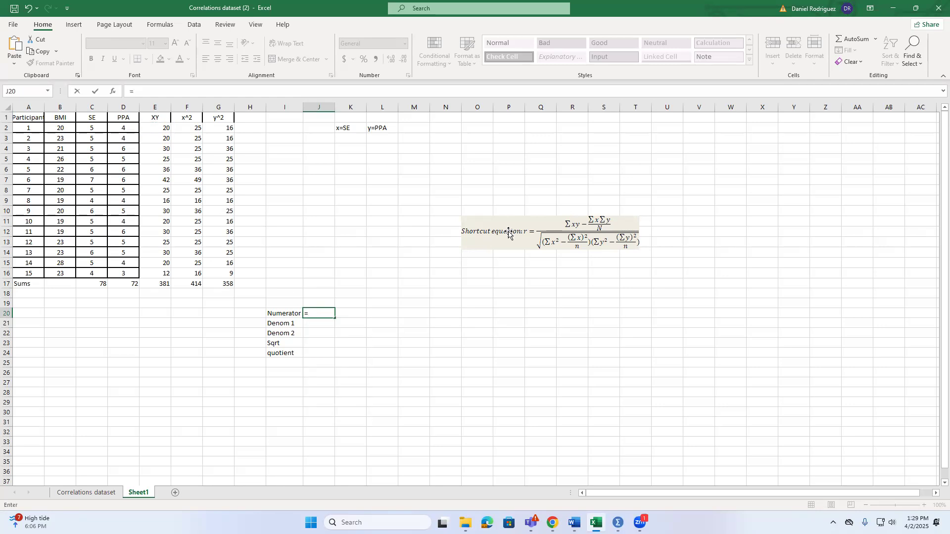
left_click(159, 284)
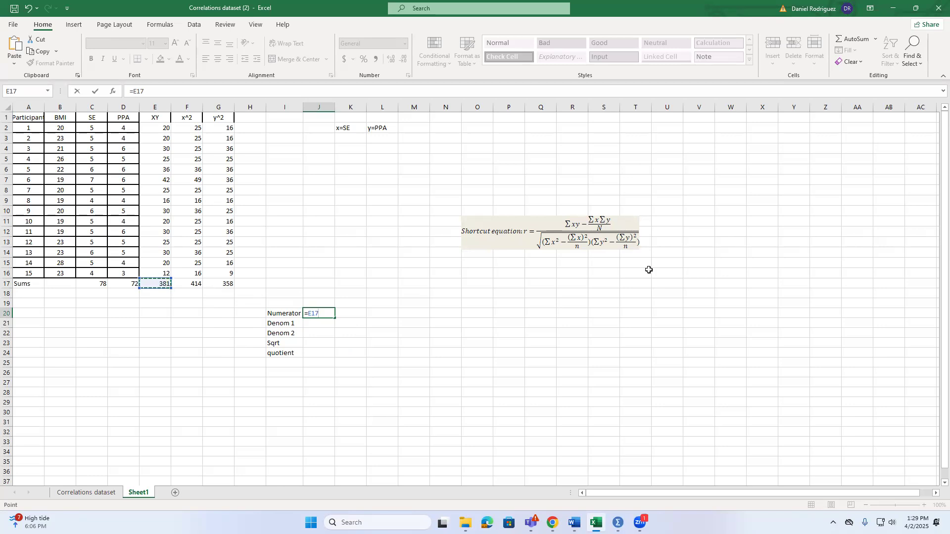
type("((")
left_click(86, 282)
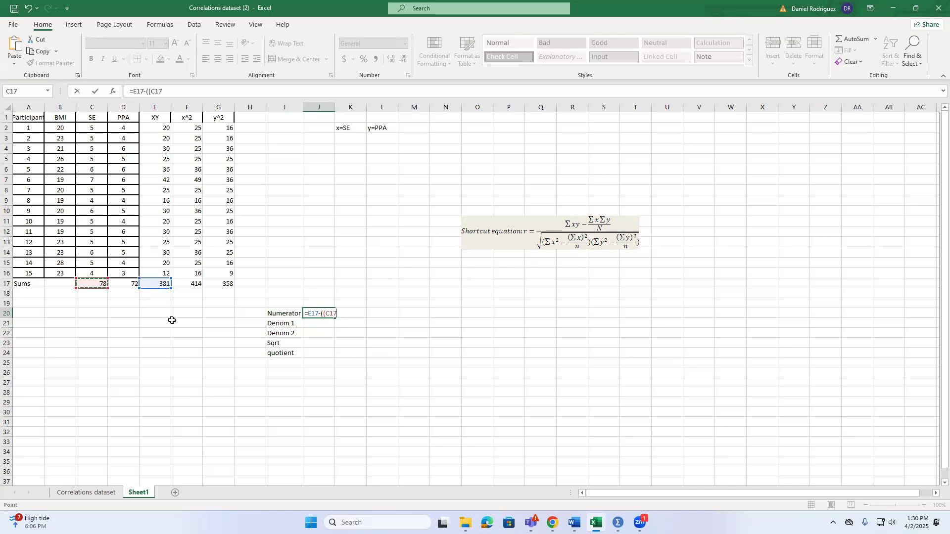
type("*")
left_click(123, 285)
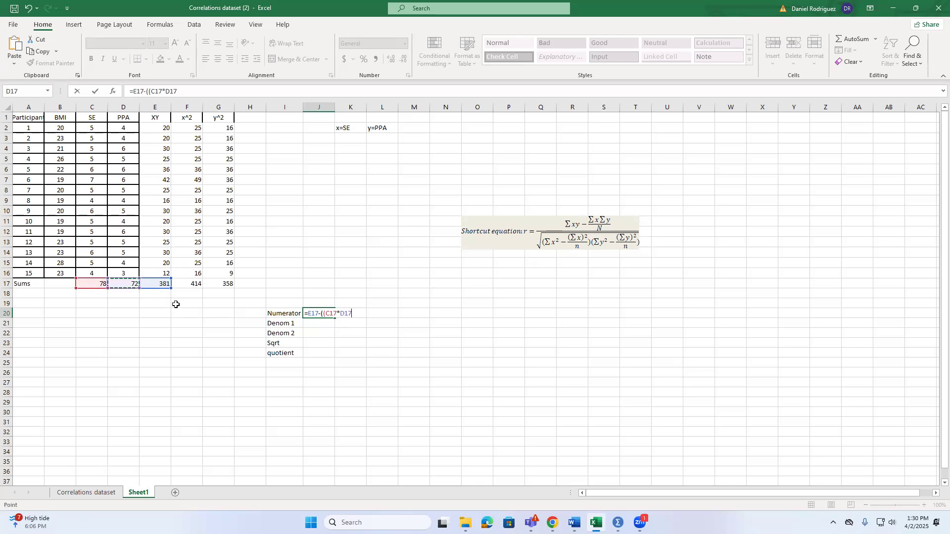
type(")/15")
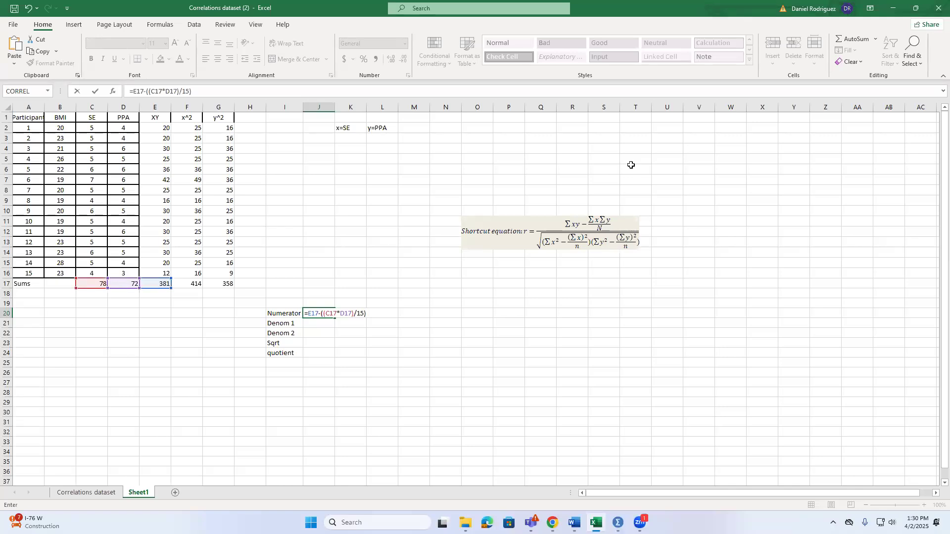
key("Return")
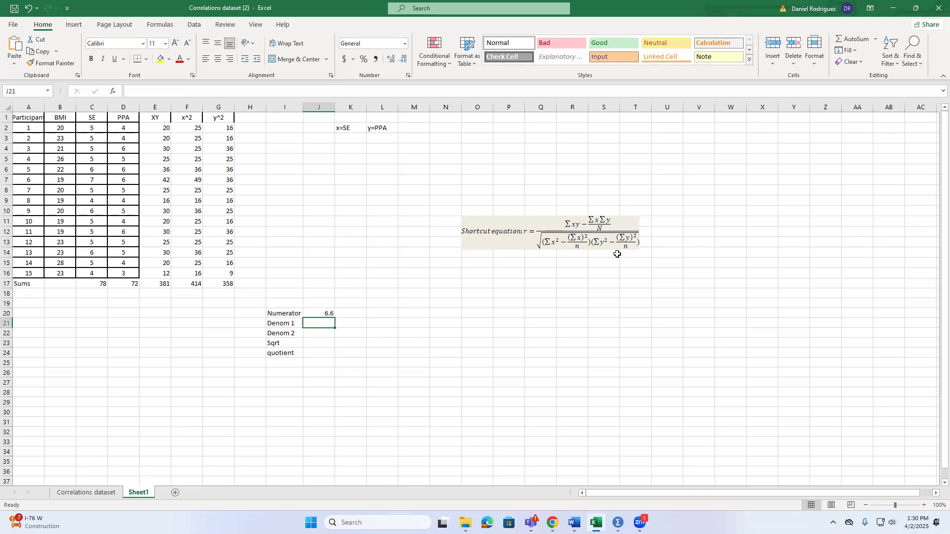
left_click(326, 312)
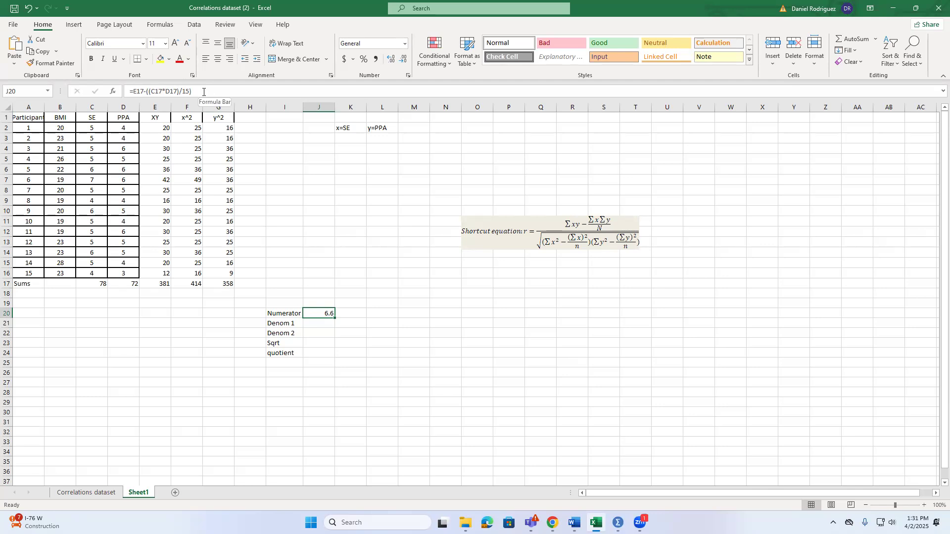
left_click(313, 325)
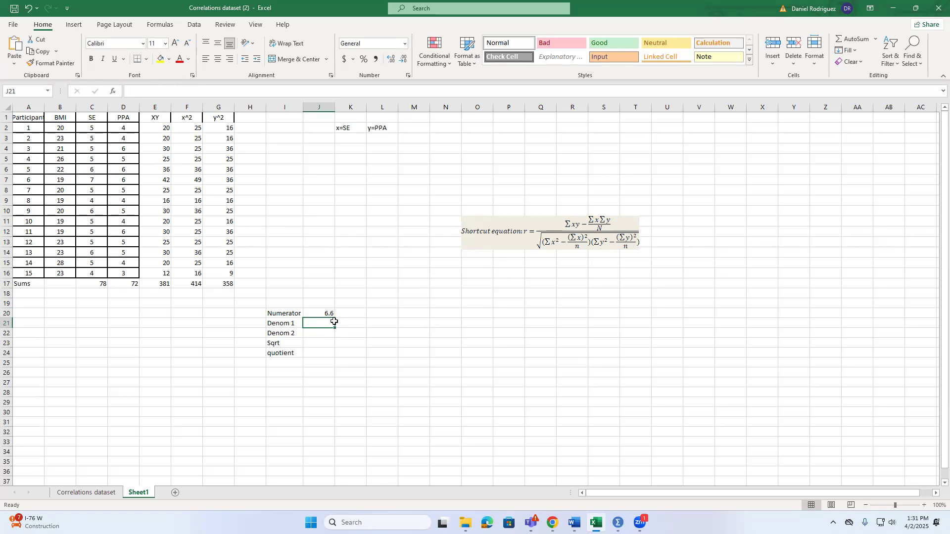
type("=")
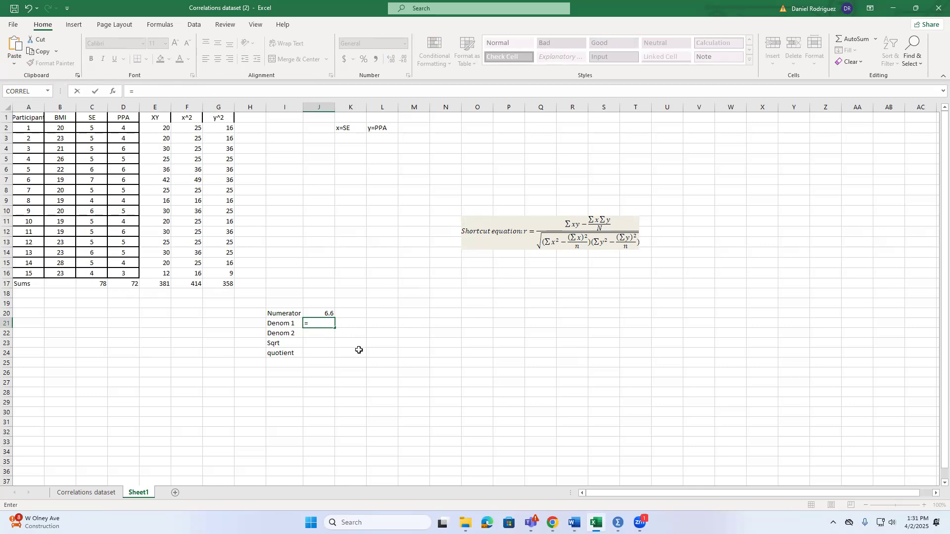
key("Escape")
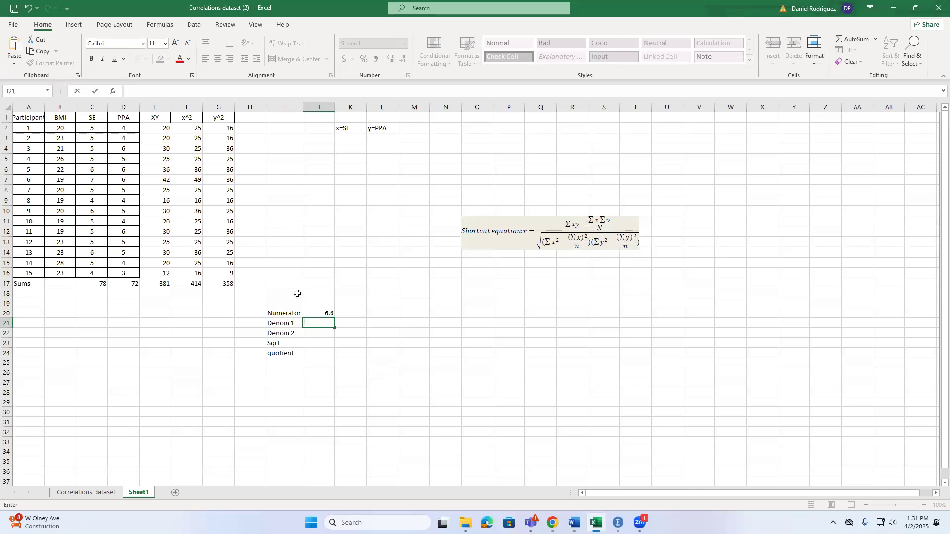
Label cell A18 "Power" below the Sums label
left_click(96, 294)
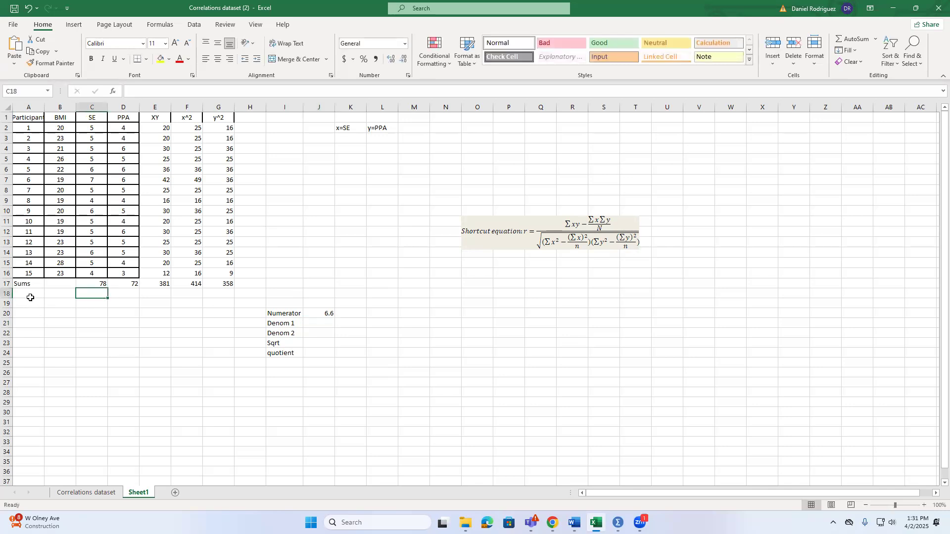
left_click(34, 296)
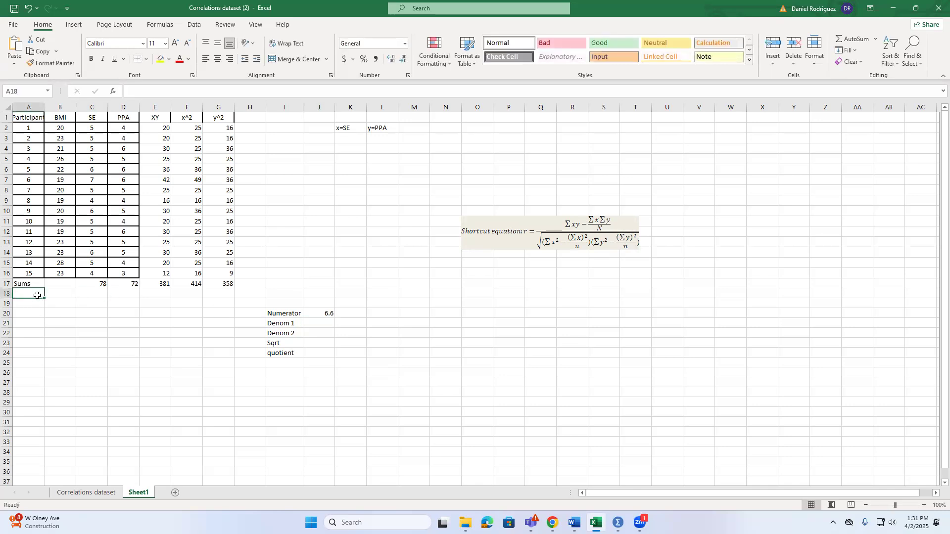
type("Power")
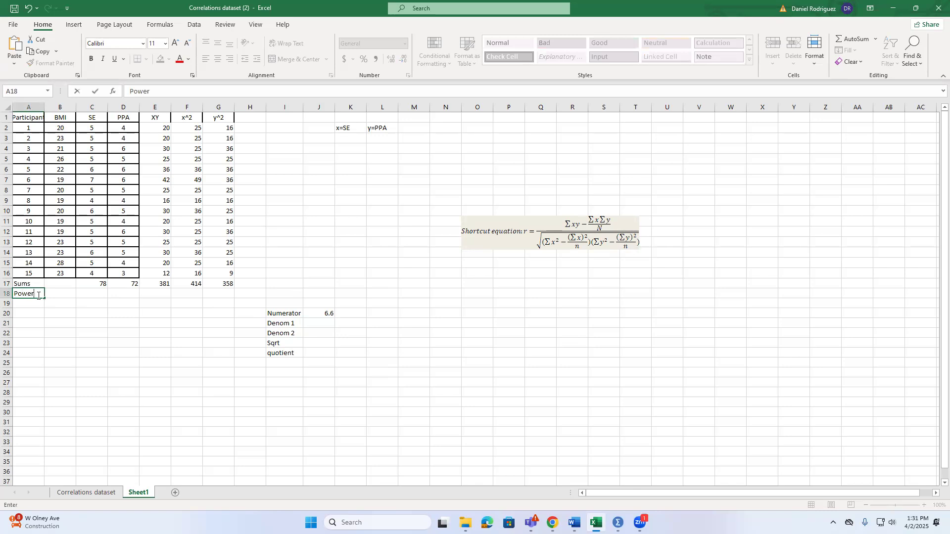
key("Tab")
key("Tab")
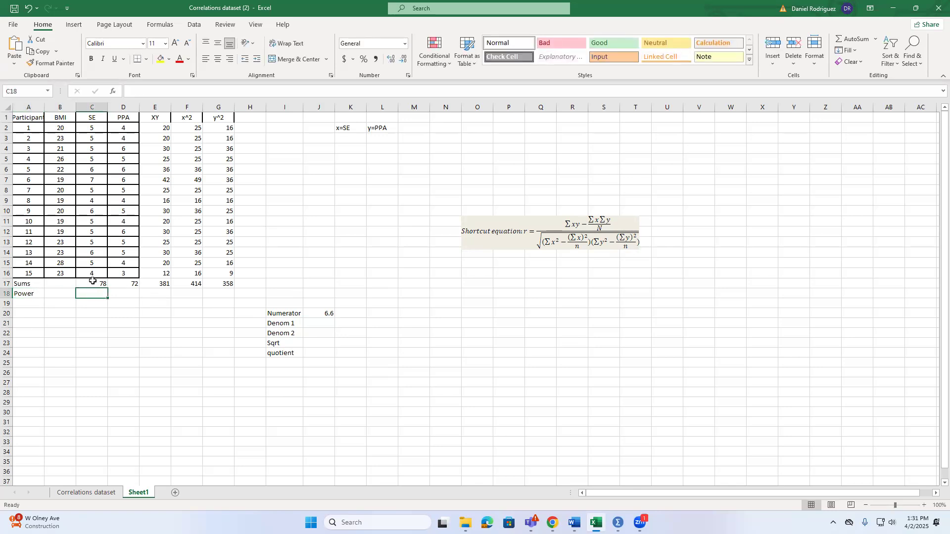
Square the SE sum in C18 with =C17^2 and fill the formula across to D18 for the PPA sum
type("=")
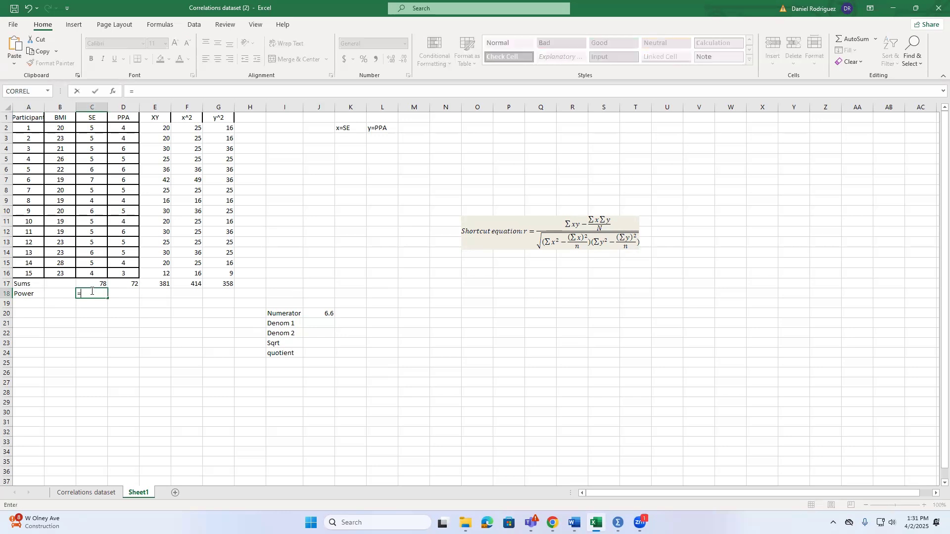
left_click(105, 285)
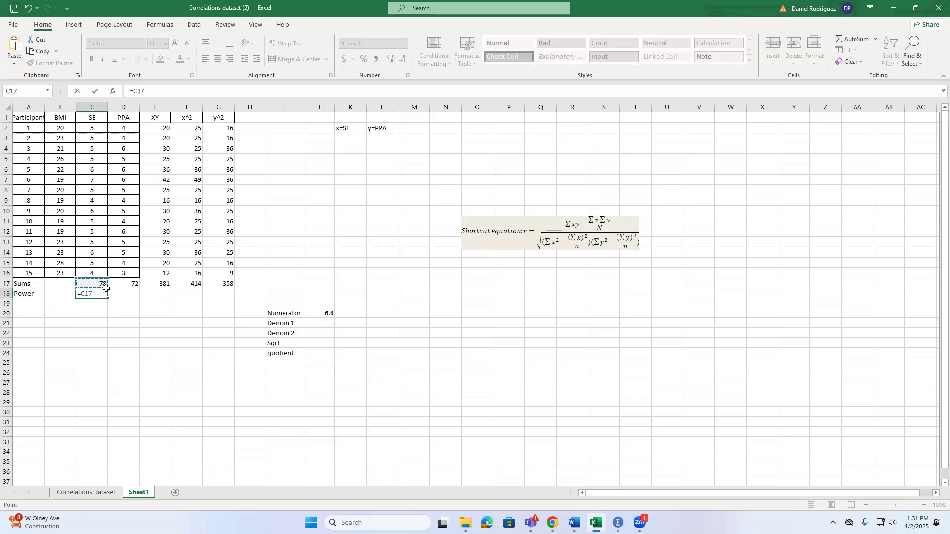
type("^2")
key("Return")
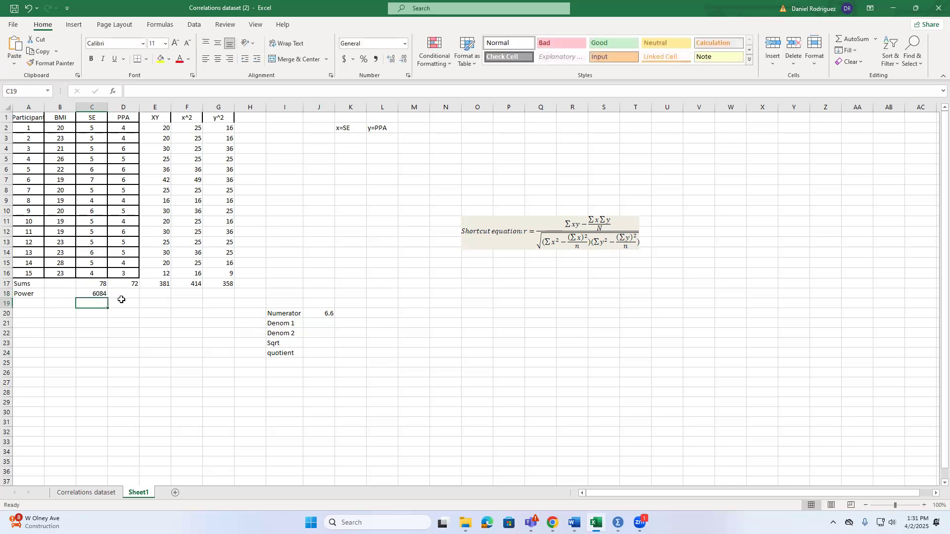
left_click(97, 295)
left_click_drag(109, 297, 138, 297)
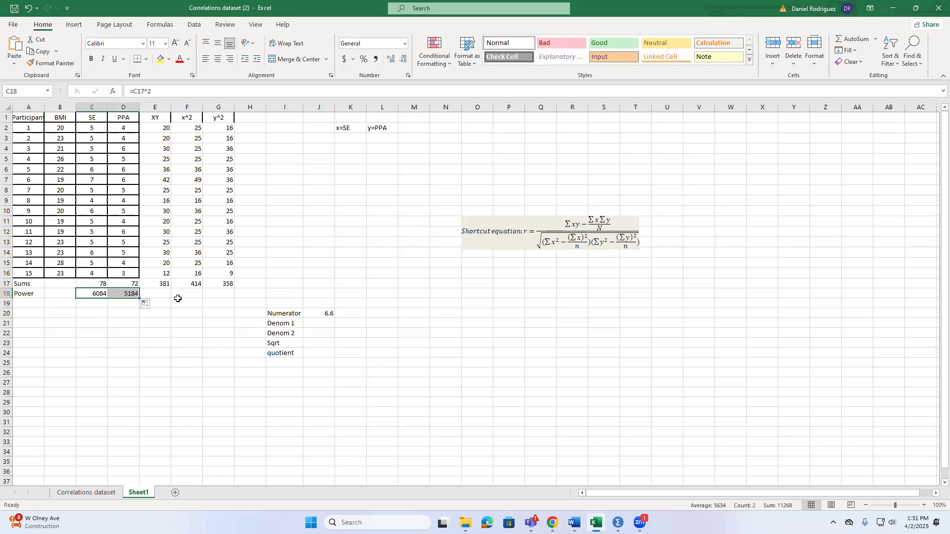
Calculate Denom 1 in J21 with =F17-(C18/15), using the x^2 sum and the squared SE sum
left_click(327, 293)
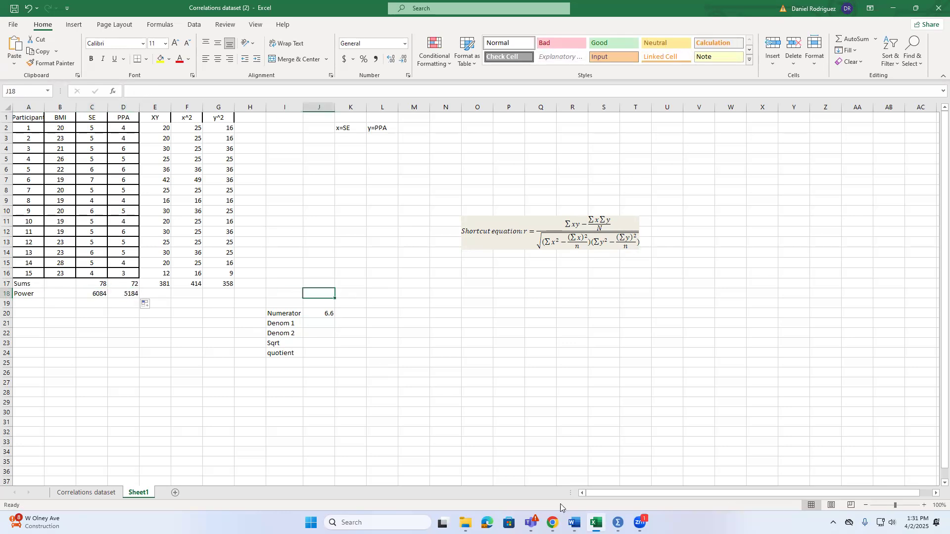
left_click(318, 325)
type("=")
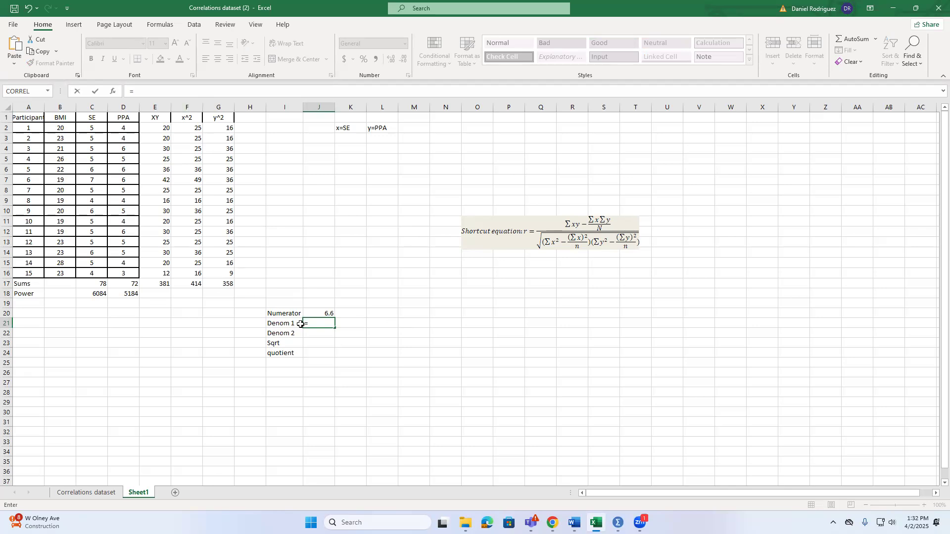
left_click(188, 286)
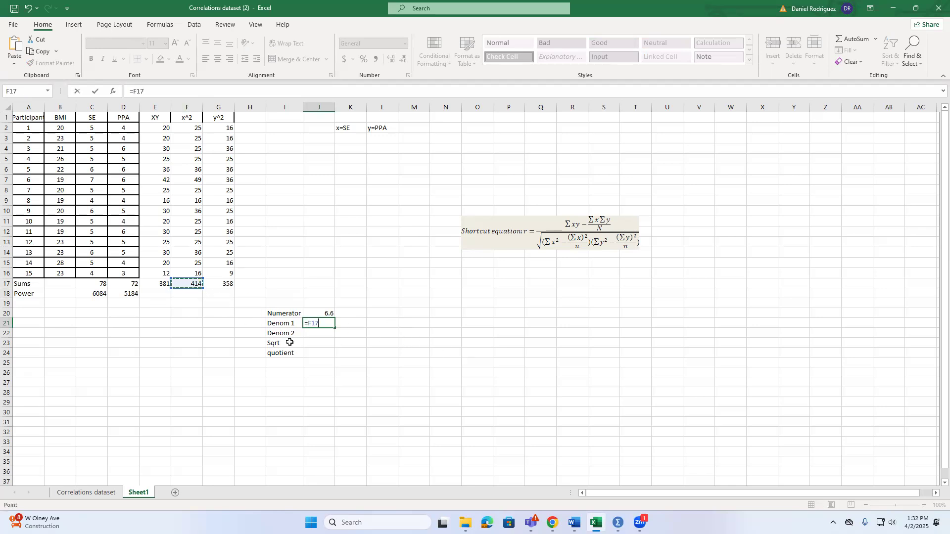
type("-(")
left_click(99, 294)
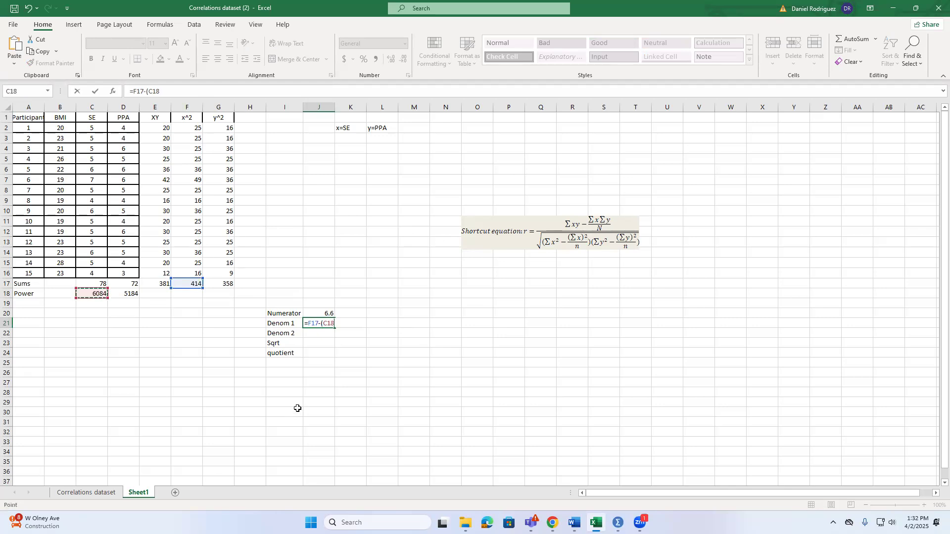
type("/")
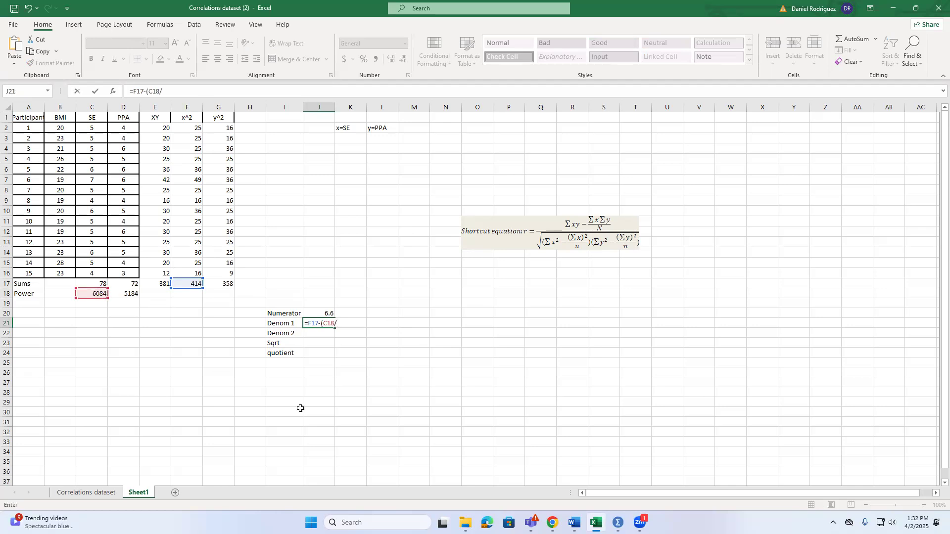
type("15")
key("Return")
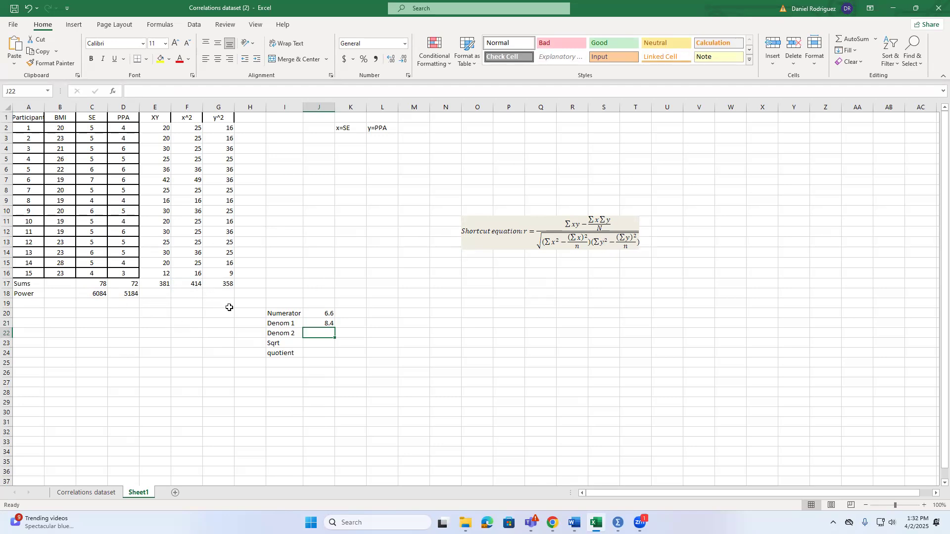
Calculate Denom 2 in J22 with =G17-(D18/15), using the y^2 sum and the squared PPA sum
type("=")
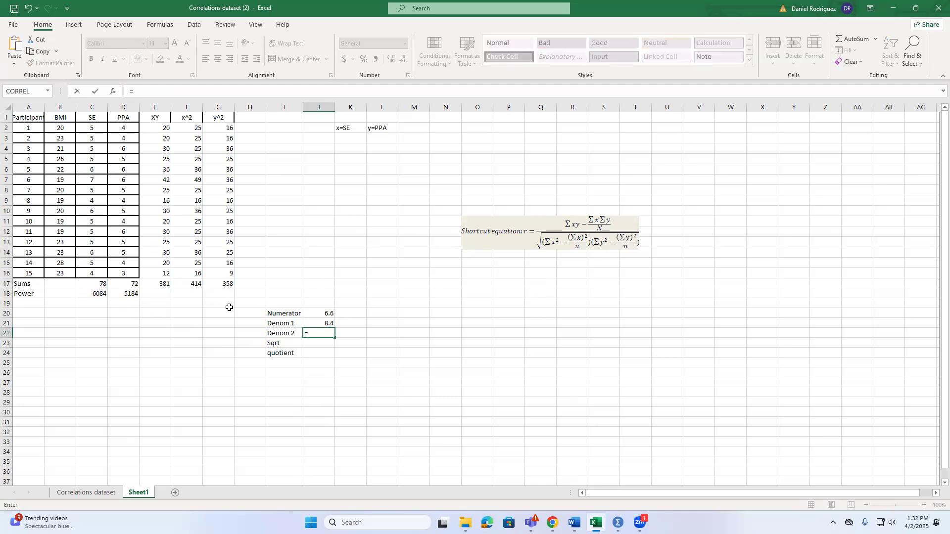
left_click(133, 293)
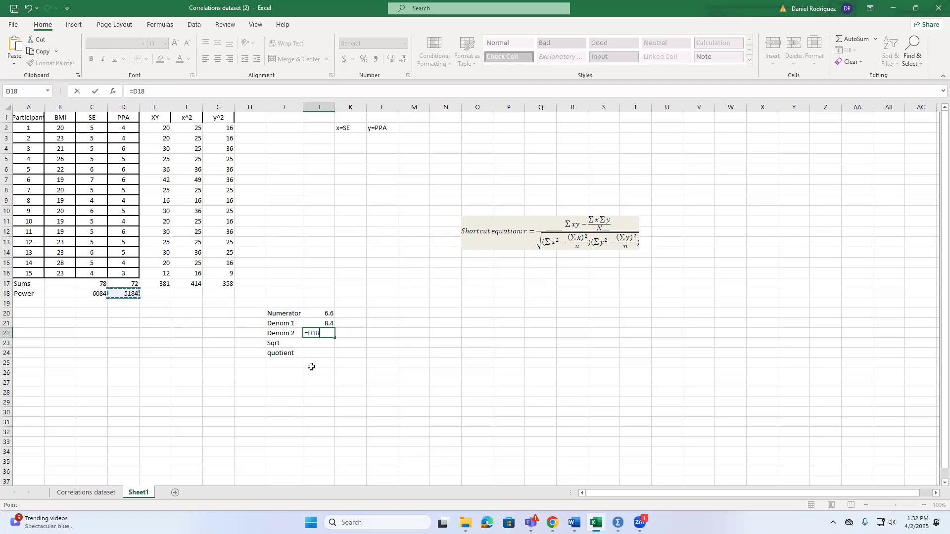
type("-")
key("BackSpace")
key("BackSpace")
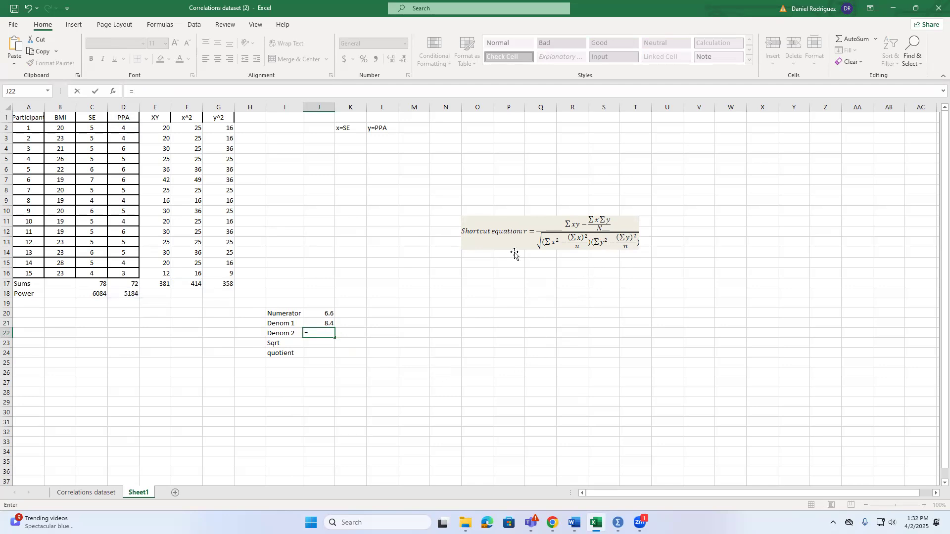
left_click(221, 281)
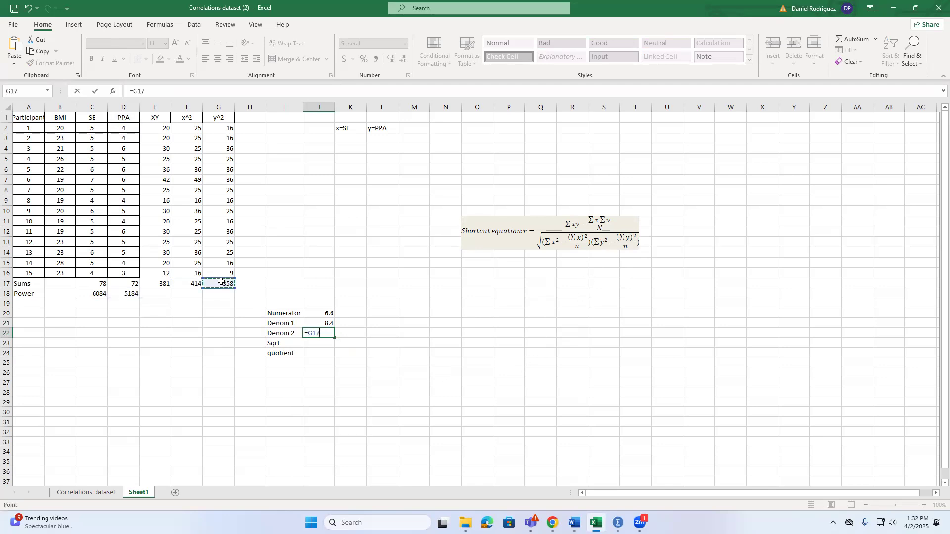
type("-(")
left_click(126, 293)
type("/15)")
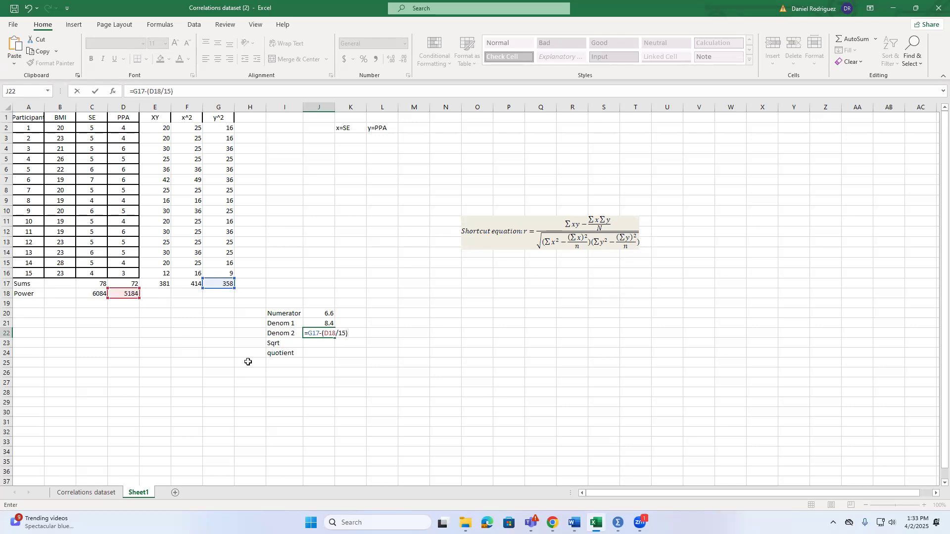
key("Return")
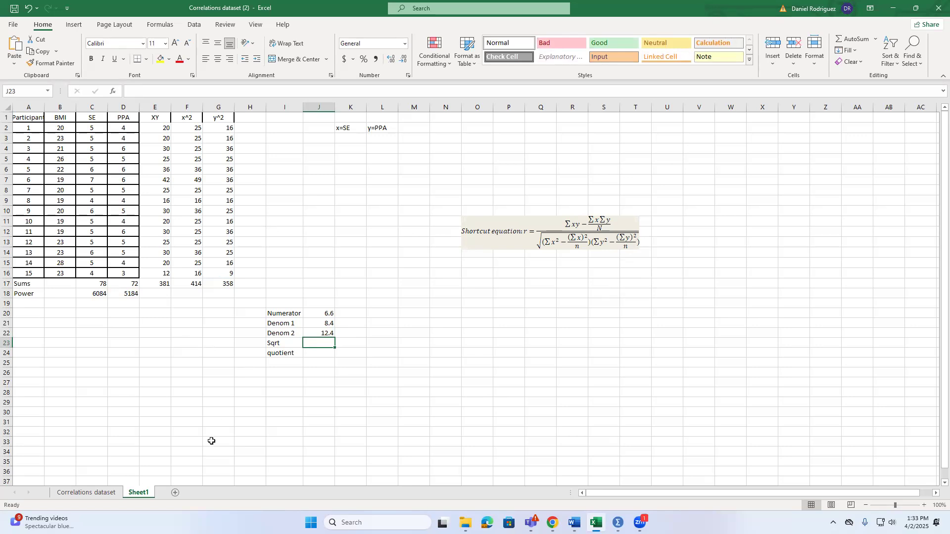
Insert the SQRT function from the Math & Trig category into J23, beside the Sqrt label
left_click(316, 325)
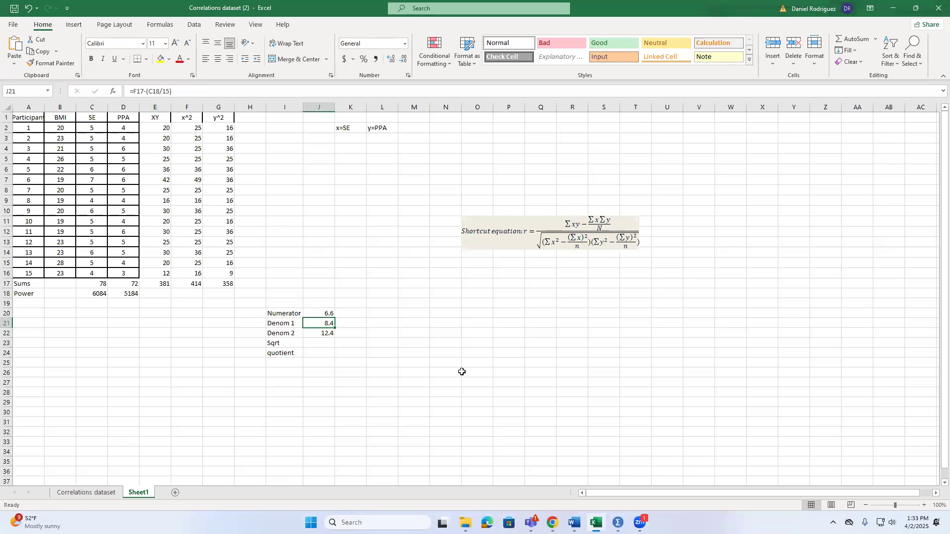
left_click(341, 373)
left_click(327, 344)
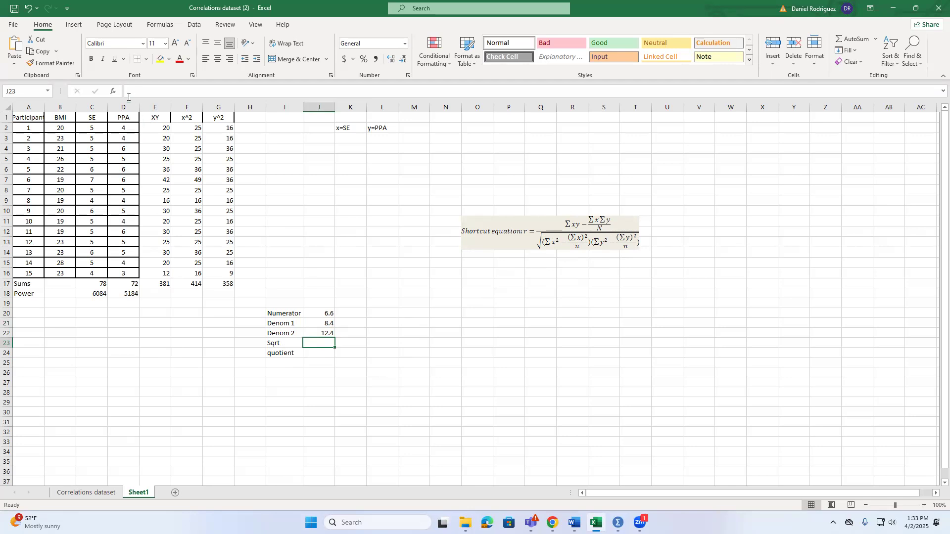
left_click(112, 93)
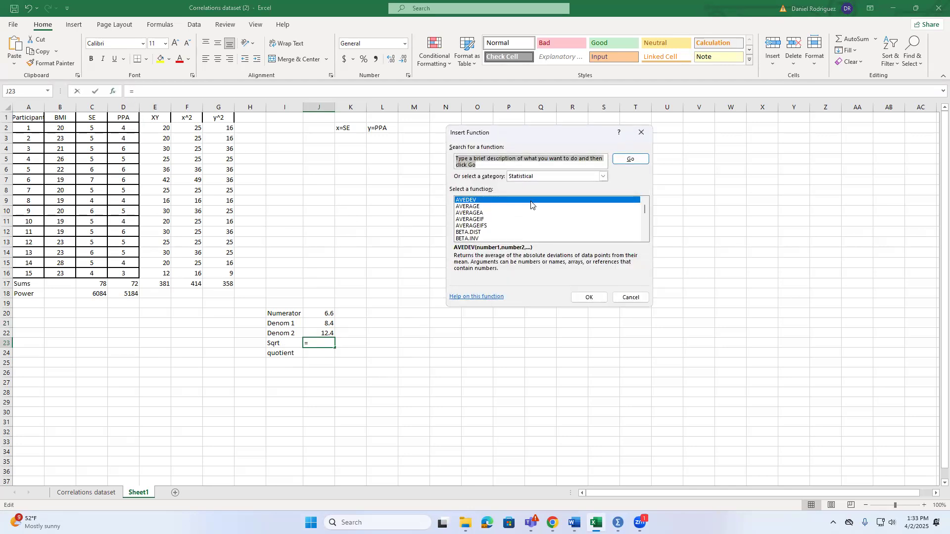
left_click(543, 178)
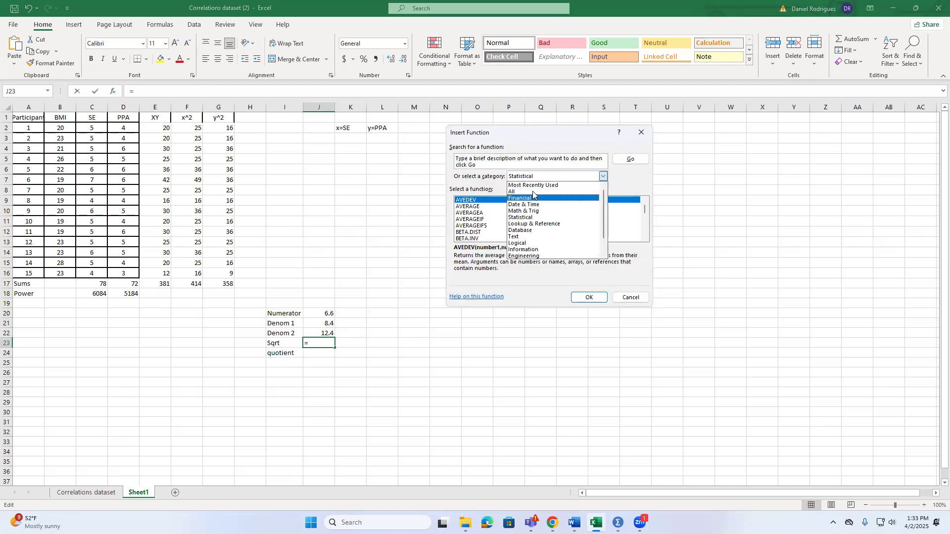
left_click(529, 212)
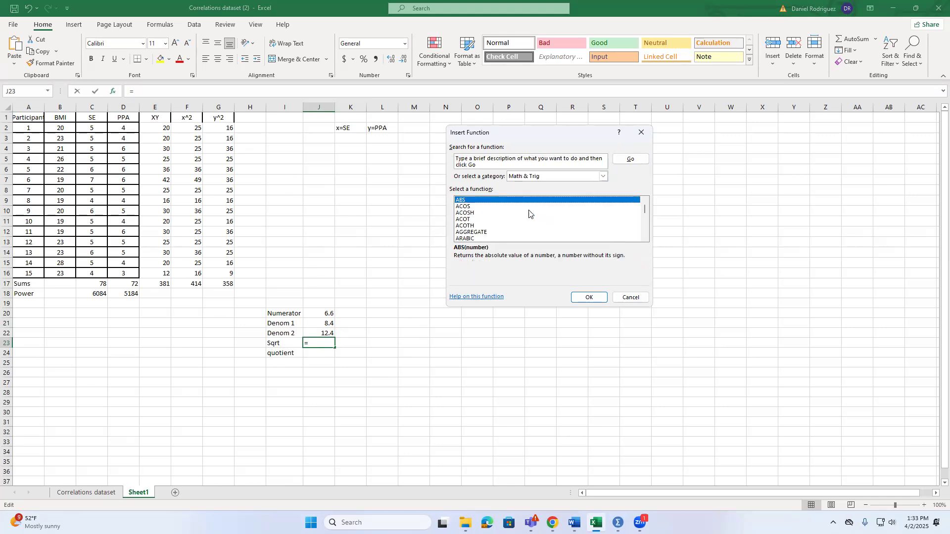
scroll(529, 211, "down", 20)
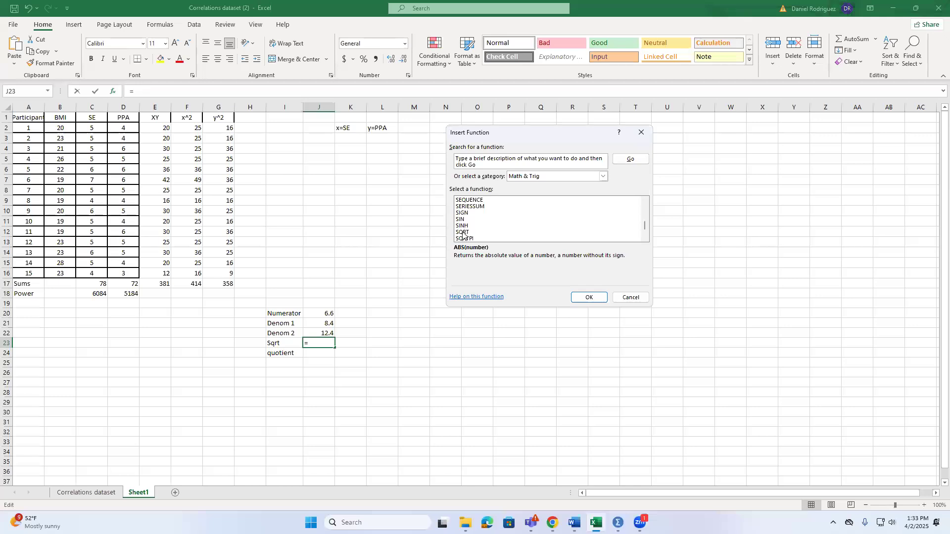
left_click(463, 233)
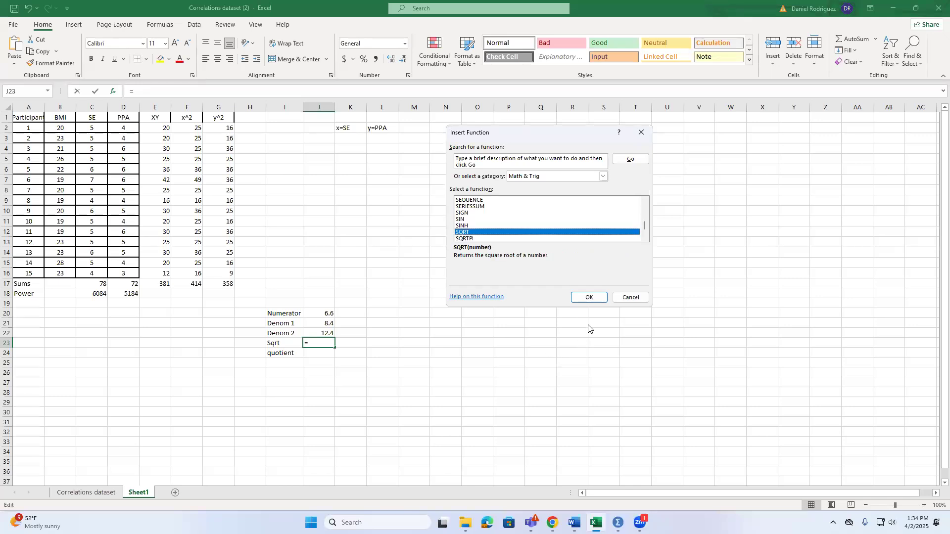
left_click(590, 297)
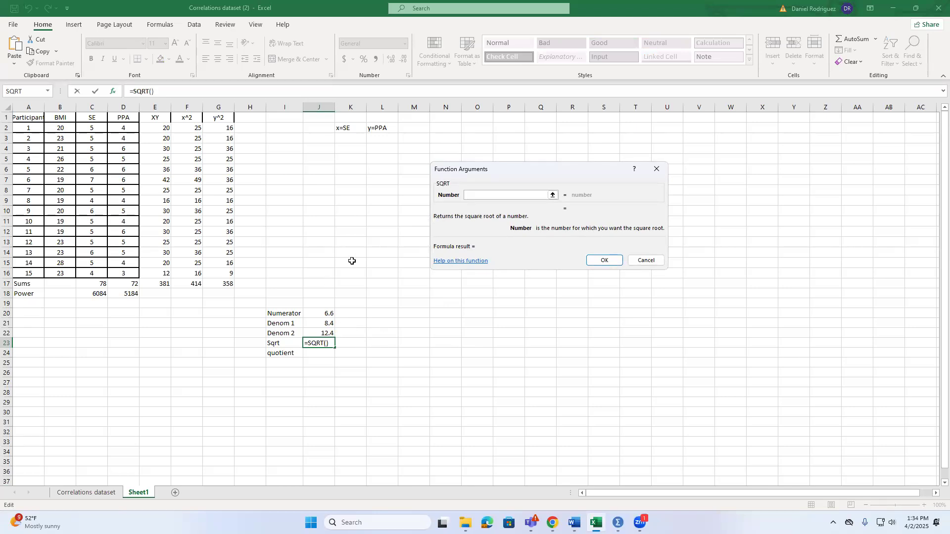
Set the SQRT argument to J21*J22, the product of Denom 1 and Denom 2, and complete the function
left_click_drag(543, 175, 574, 283)
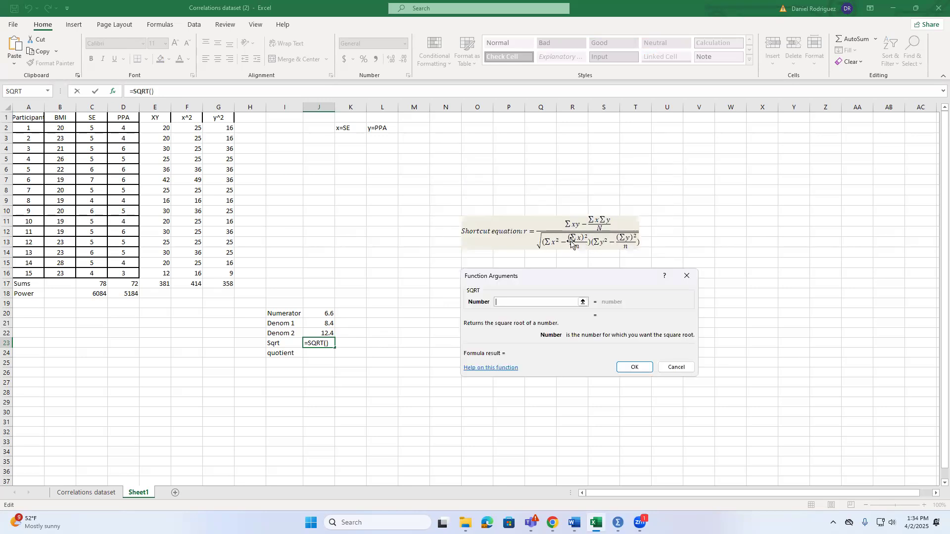
left_click(330, 324)
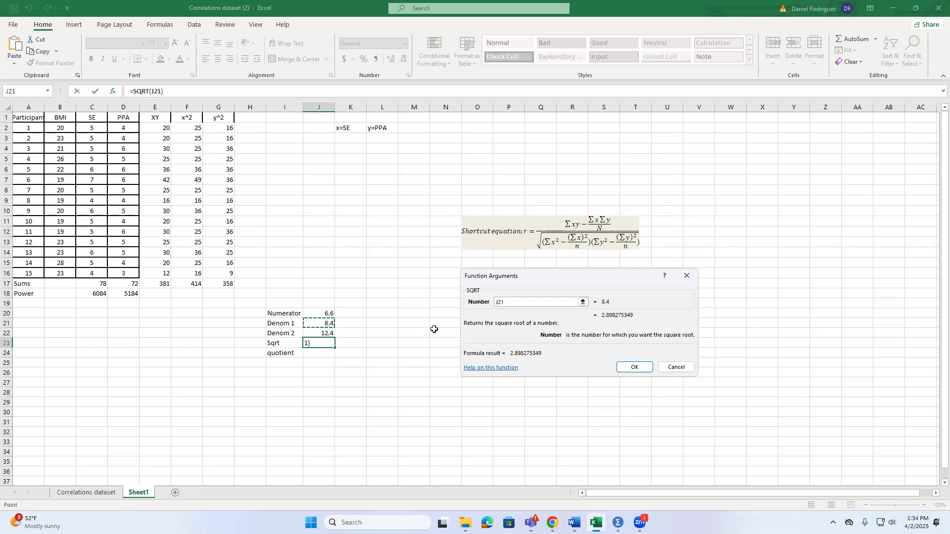
type("*")
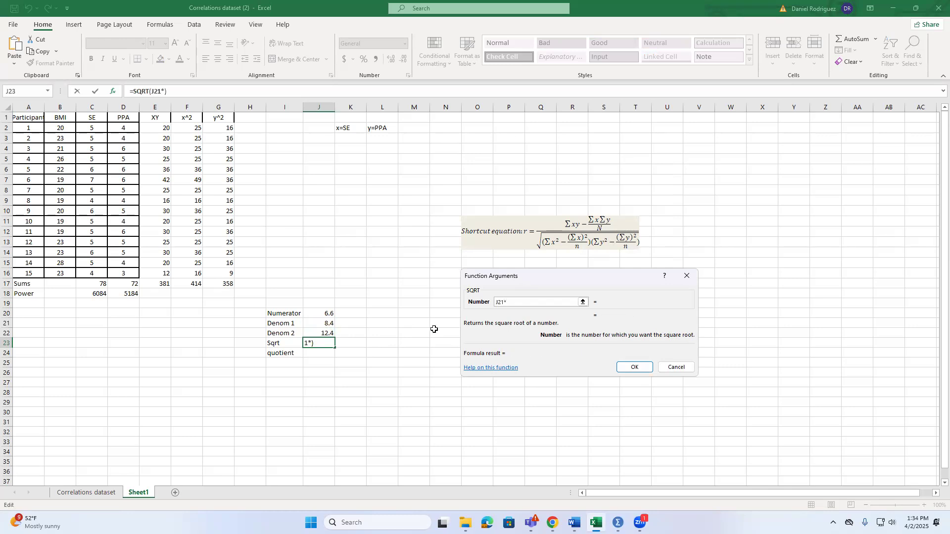
left_click(330, 333)
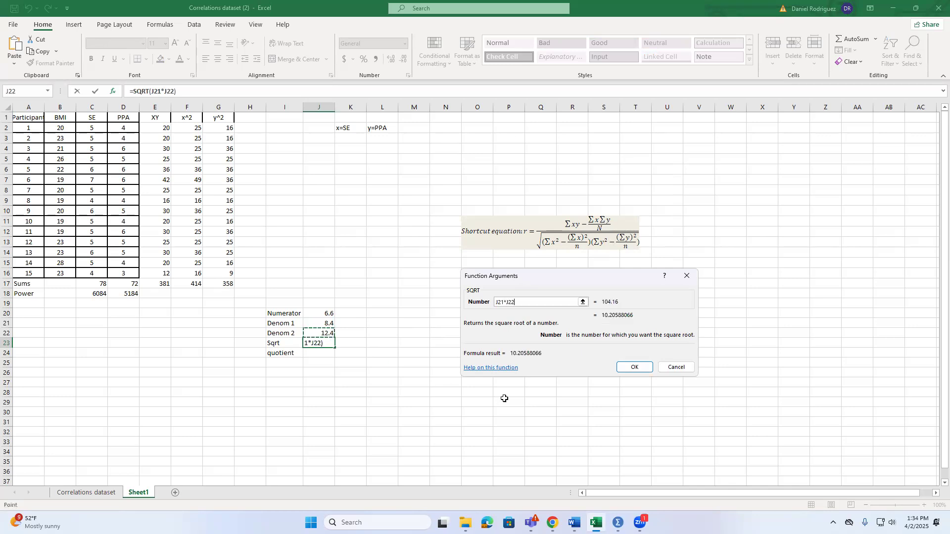
left_click(631, 367)
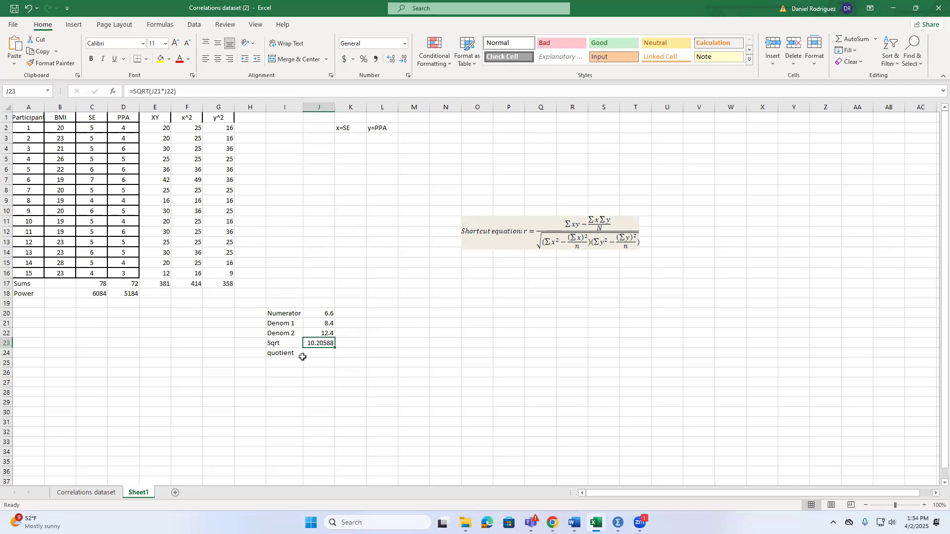
Calculate the quotient in J24 with =J20/J23, dividing the numerator by the square root
left_click(318, 350)
type("=")
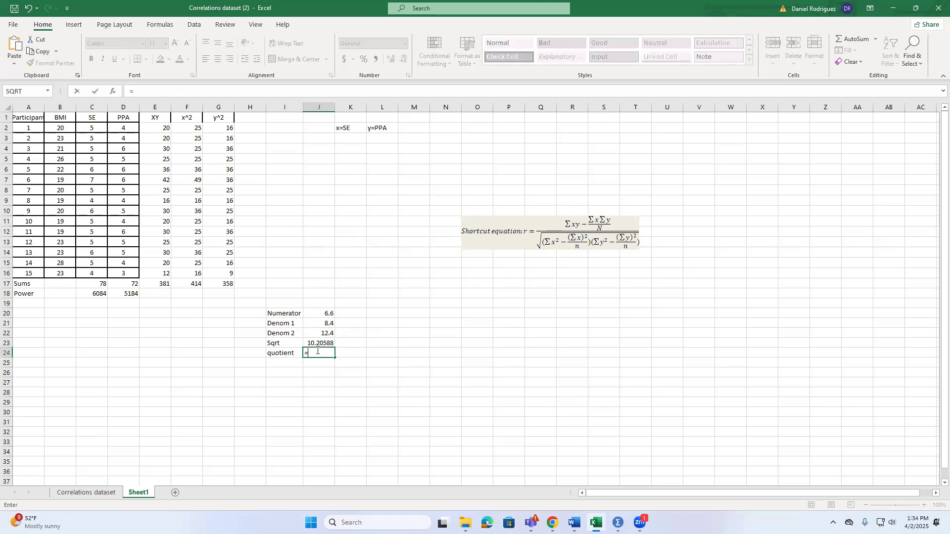
left_click(329, 313)
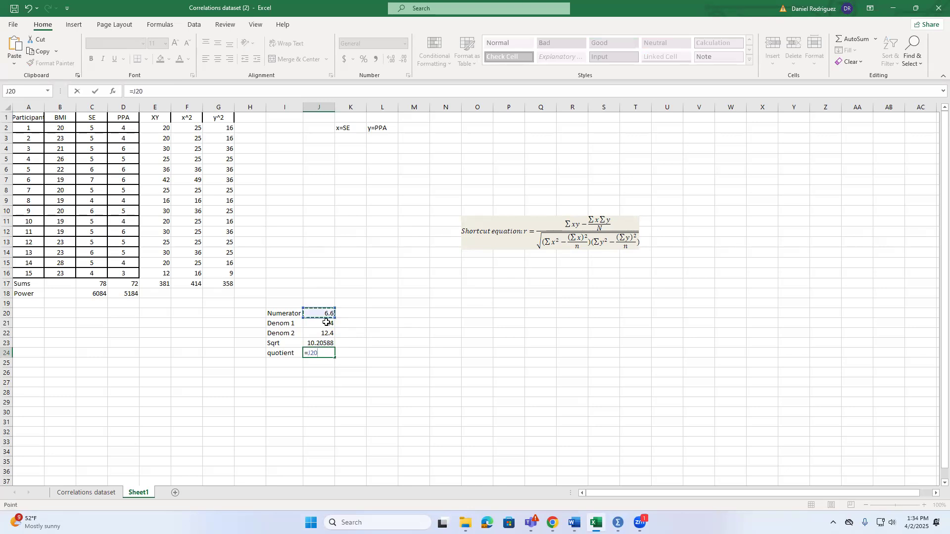
type("?")
key("BackSpace")
left_click(329, 343)
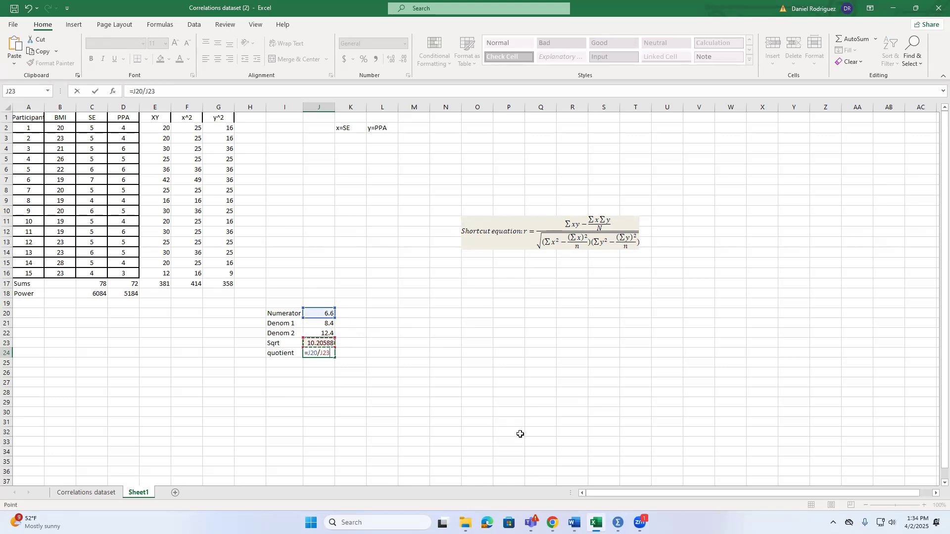
key("Return")
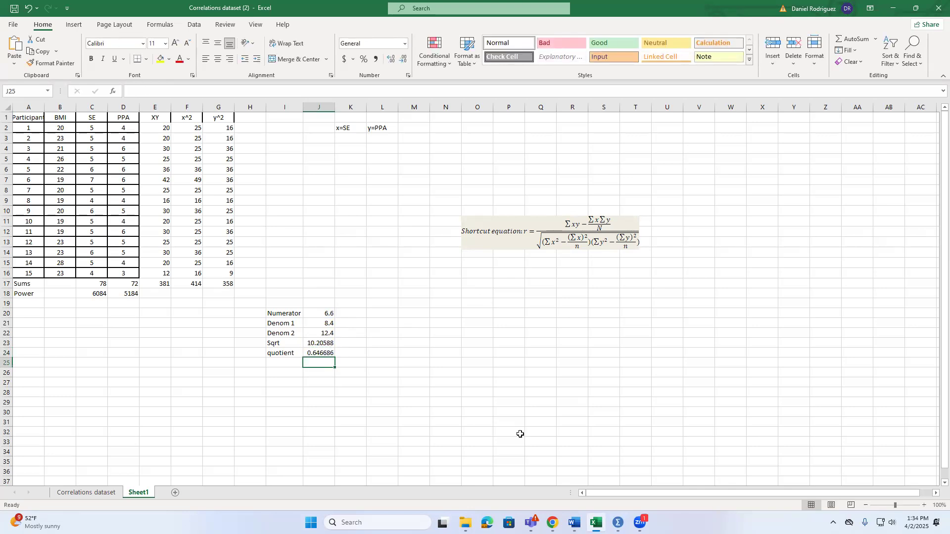
left_click(433, 386)
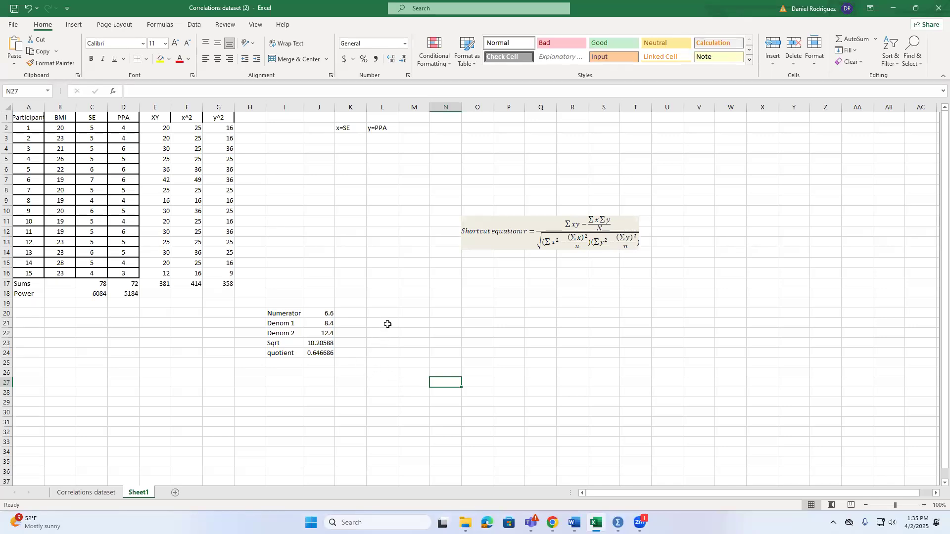
Label cell K24 "r" beside the quotient value
left_click(362, 353)
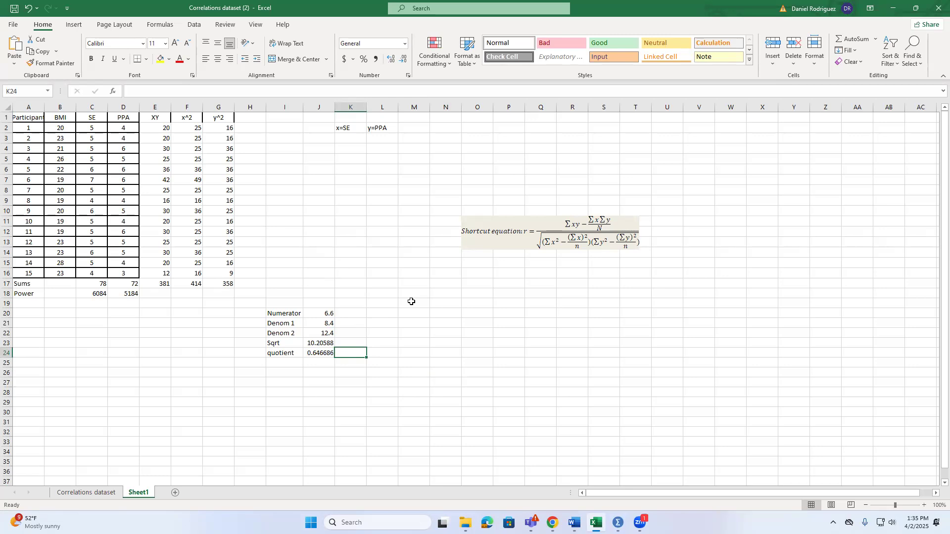
type("r")
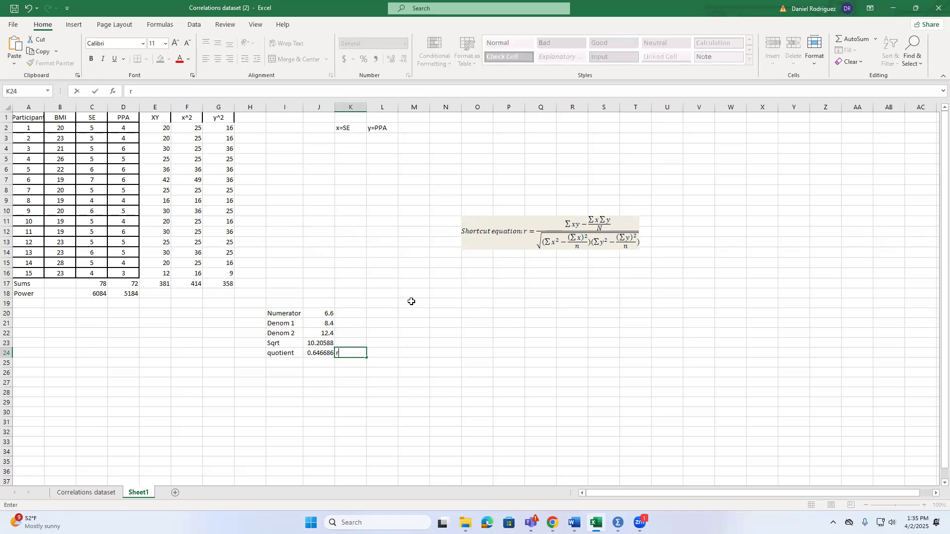
left_click(405, 233)
Insert the CORREL function from the Statistical category into L24, beside the r label
left_click(113, 93)
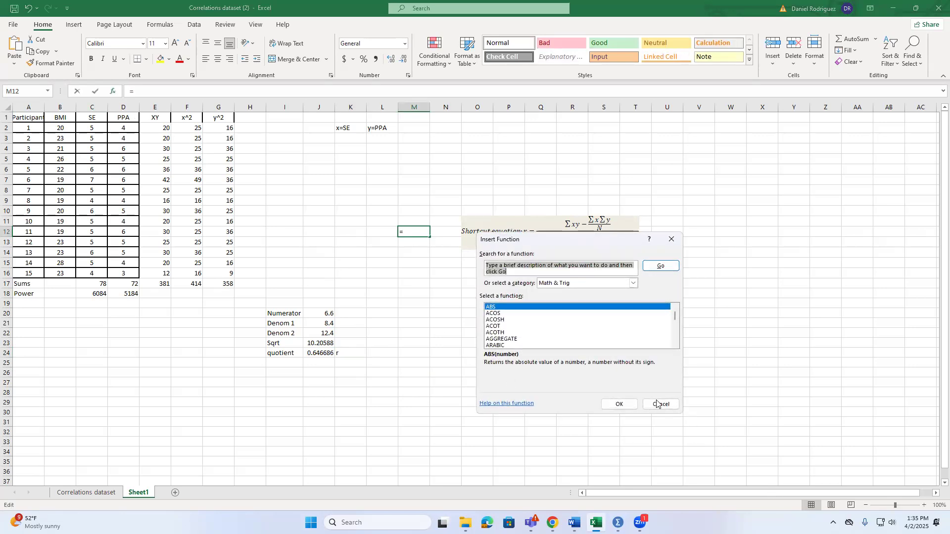
left_click(657, 404)
left_click(375, 354)
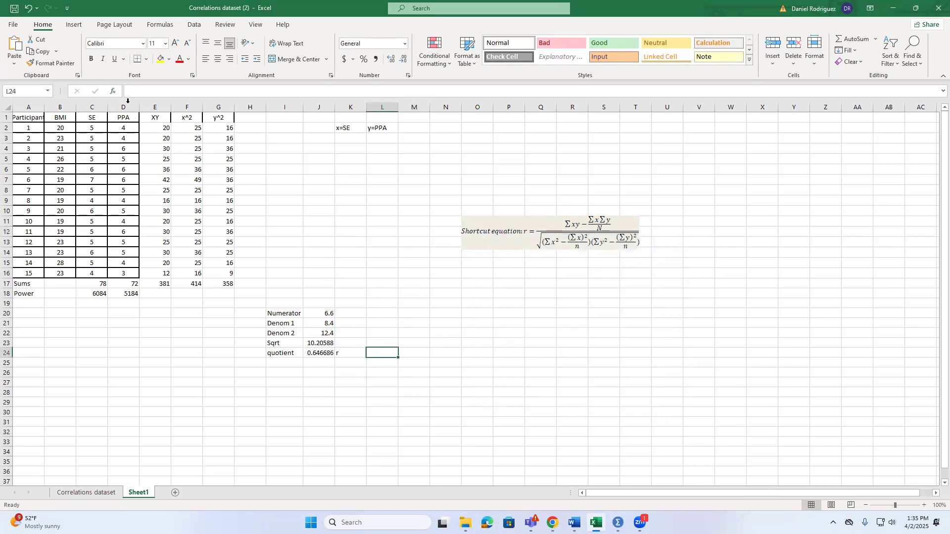
left_click(113, 92)
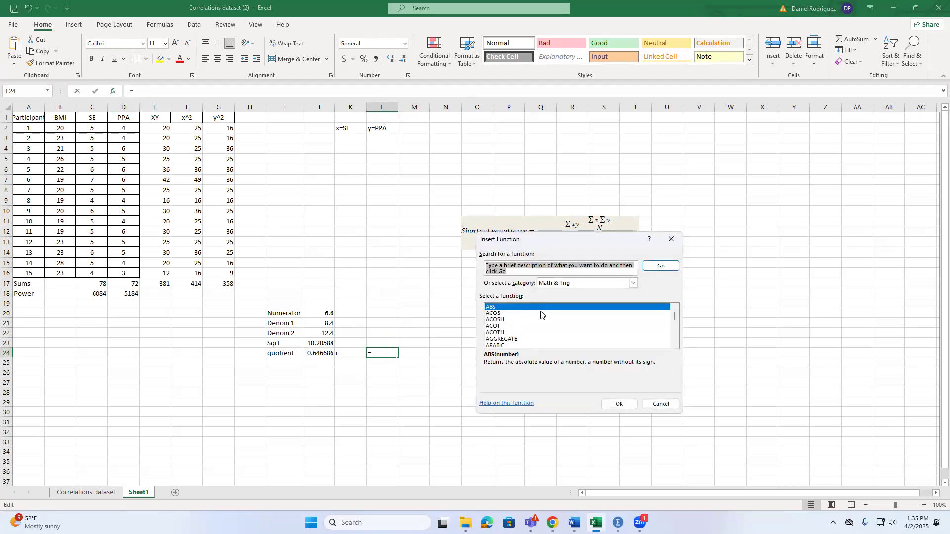
scroll(541, 314, "down", 7)
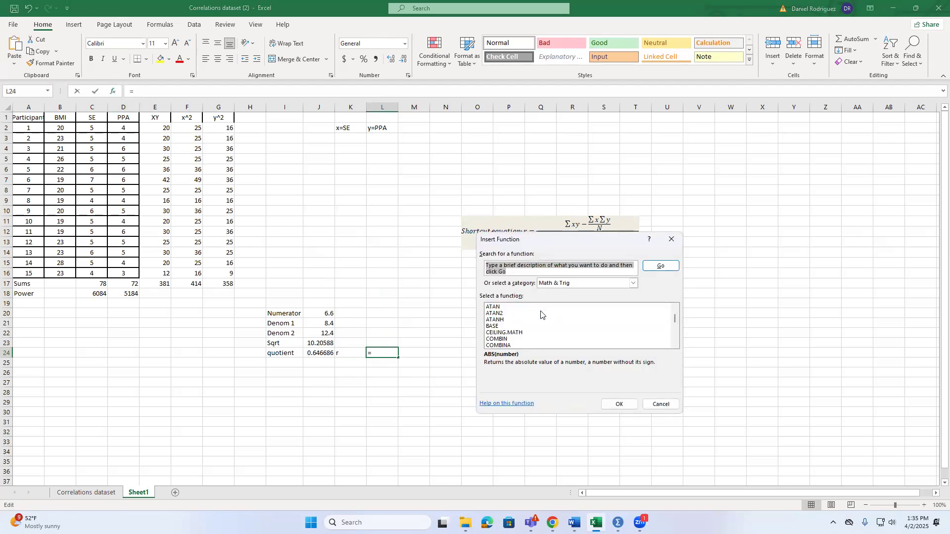
left_click(562, 282)
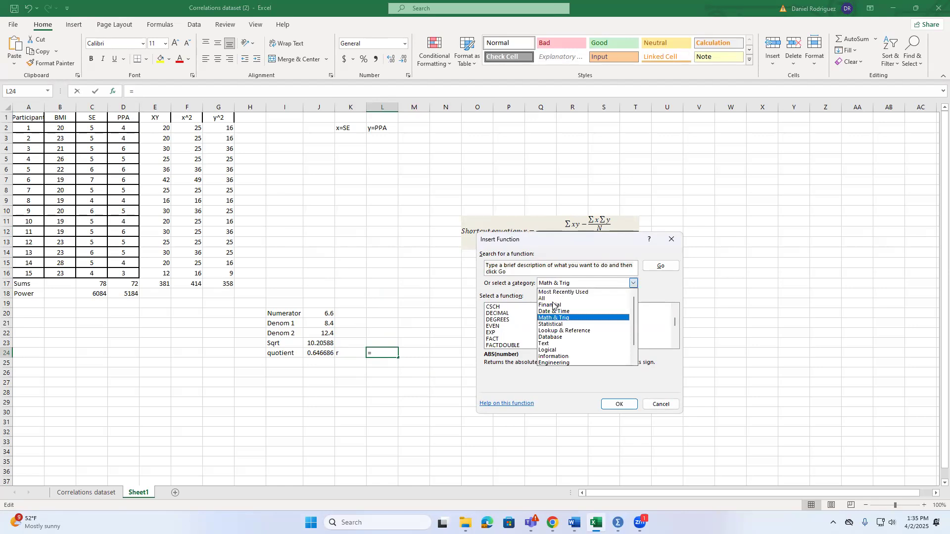
left_click(550, 325)
scroll(520, 327, "down", 4)
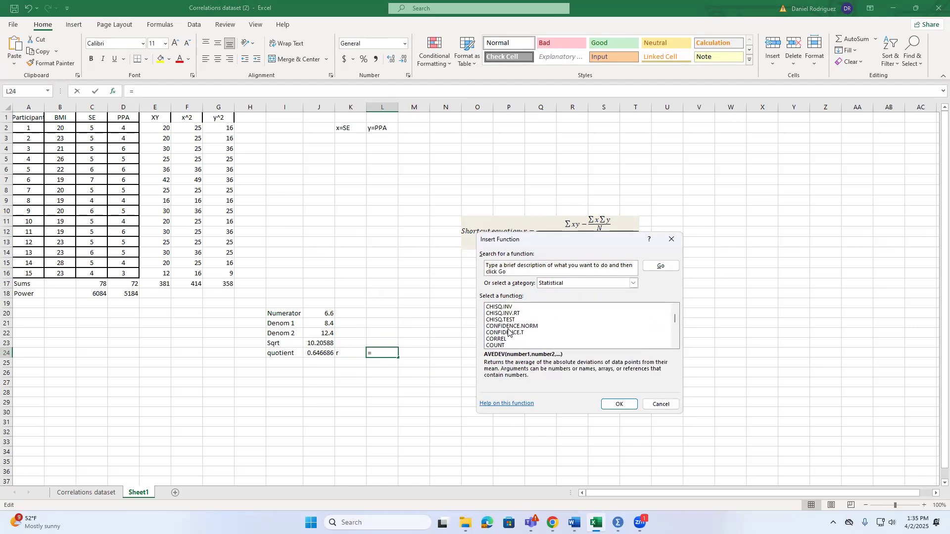
left_click(502, 339)
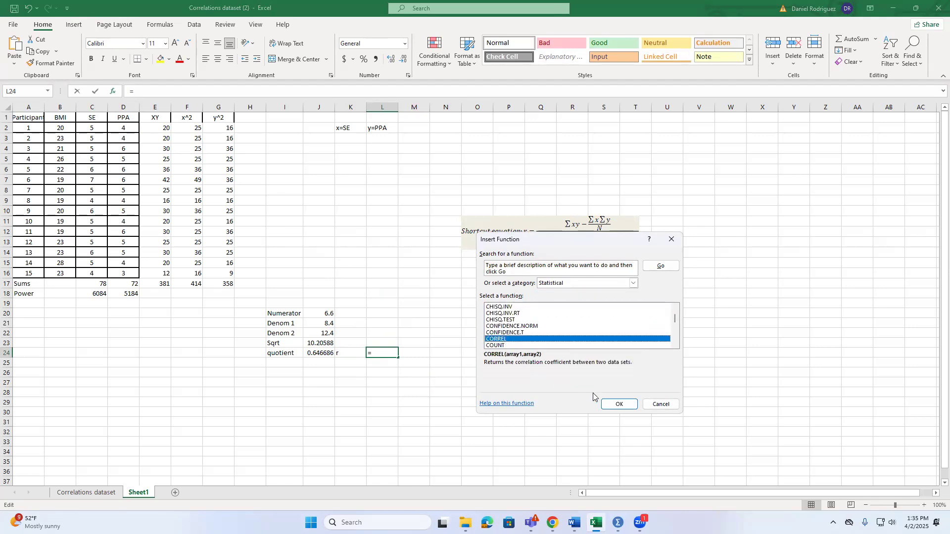
left_click(618, 404)
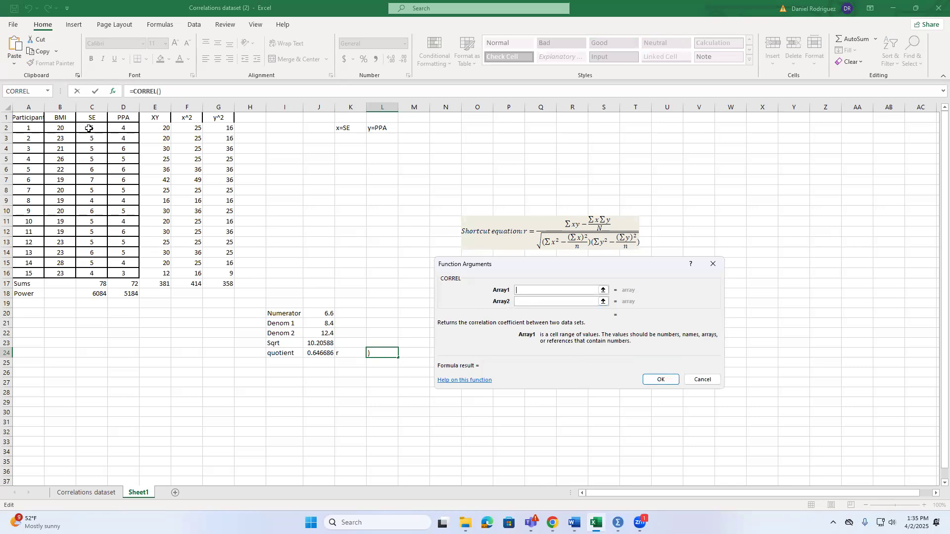
Set CORREL's Array1 to the SE values C2:C16 and Array2 to the PPA values D2:D16, and complete the function
left_click_drag(89, 128, 92, 276)
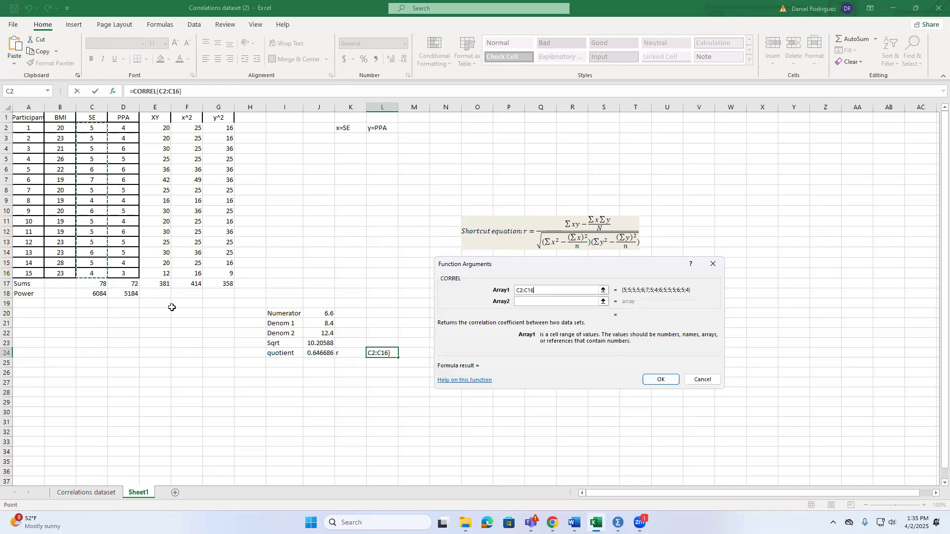
left_click(540, 302)
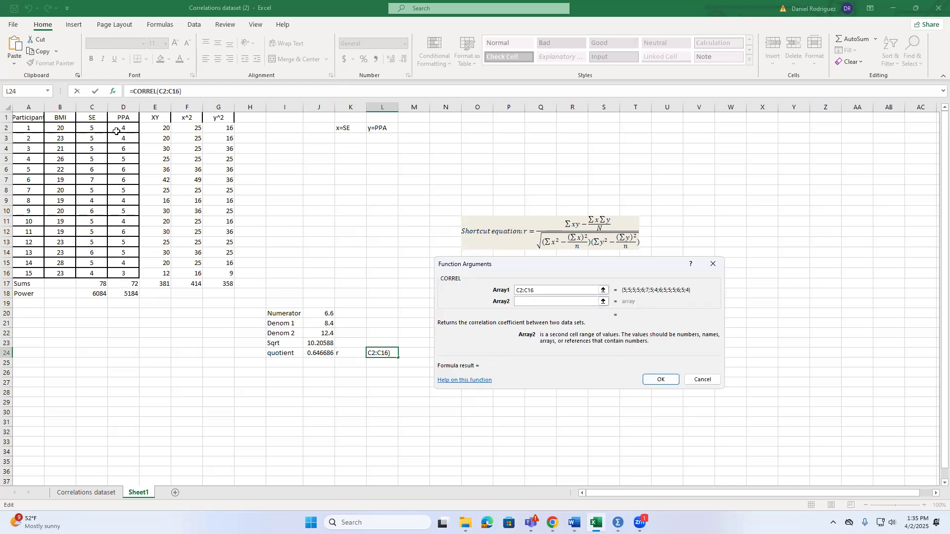
left_click_drag(120, 130, 128, 273)
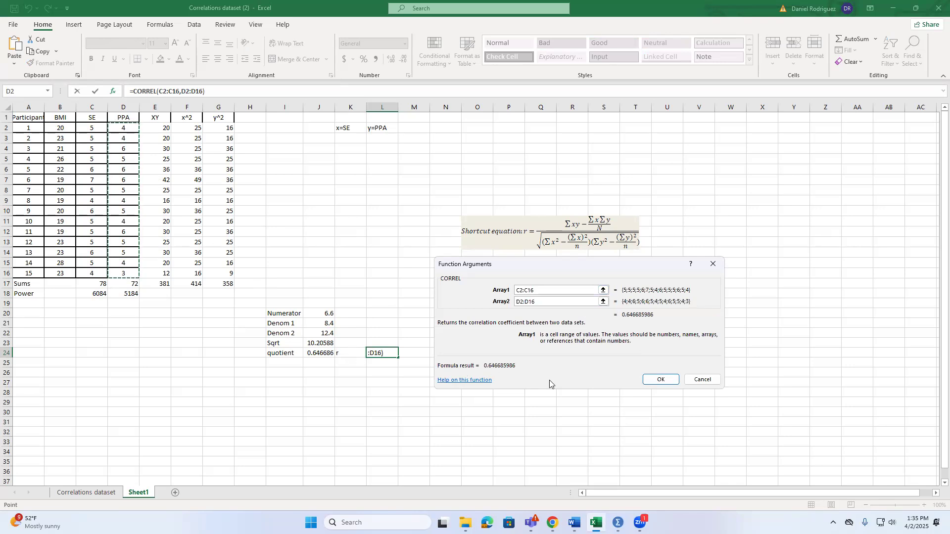
left_click(656, 386)
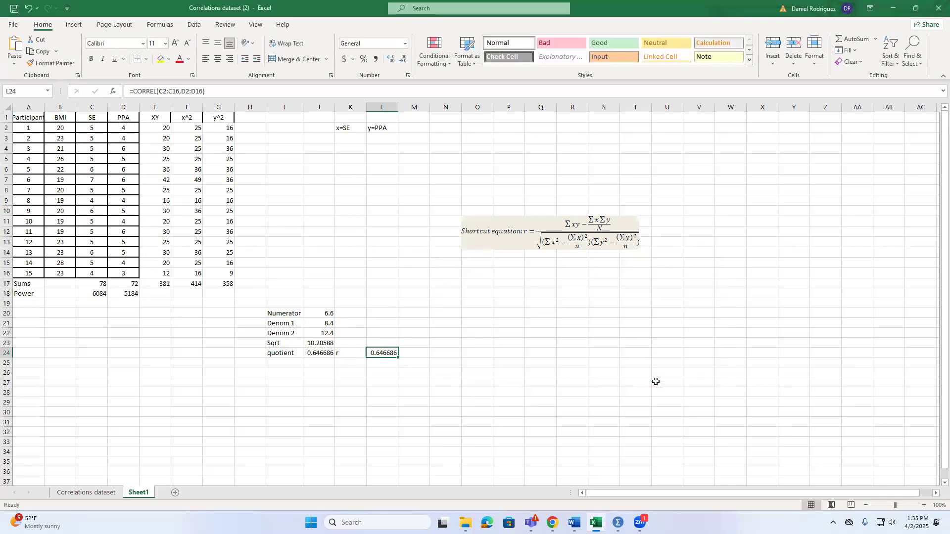
left_click(658, 379)
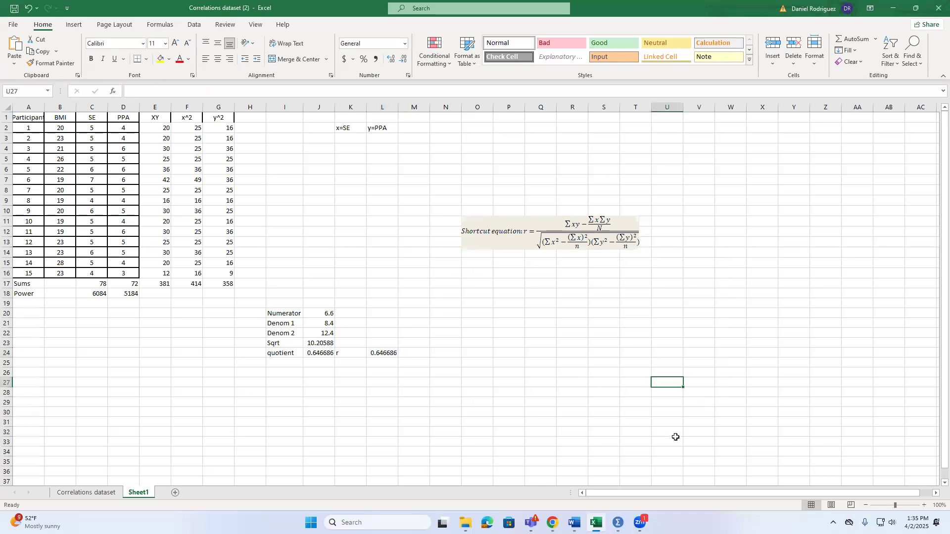